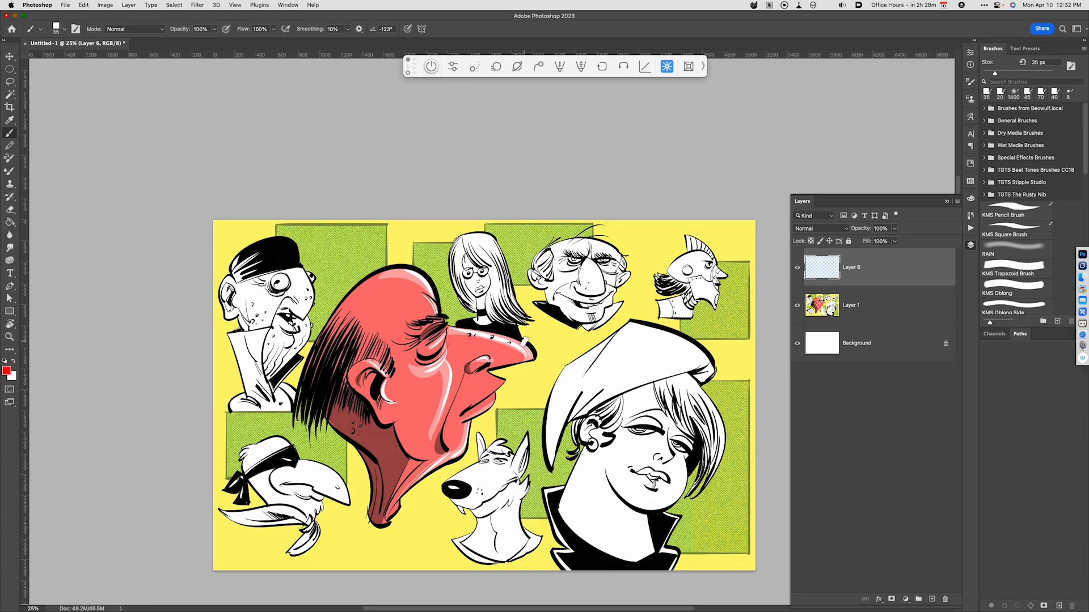
# Hide Layer 1 and lasso an irregular, curvy freehand selection across the middle of the canvas on Layer 6
pyautogui.click(797, 306)
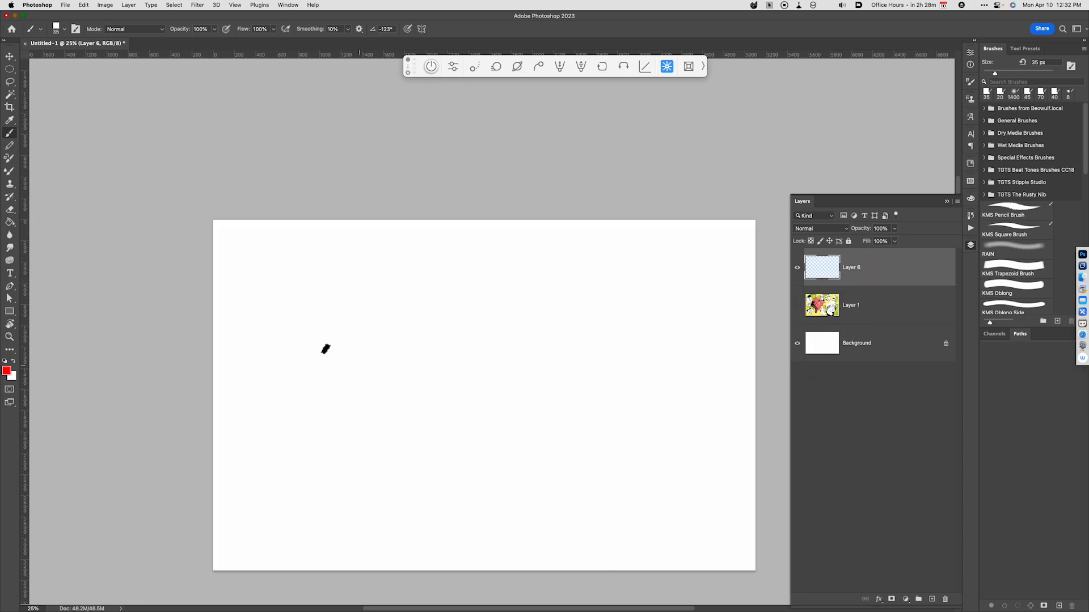
pyautogui.click(14, 83)
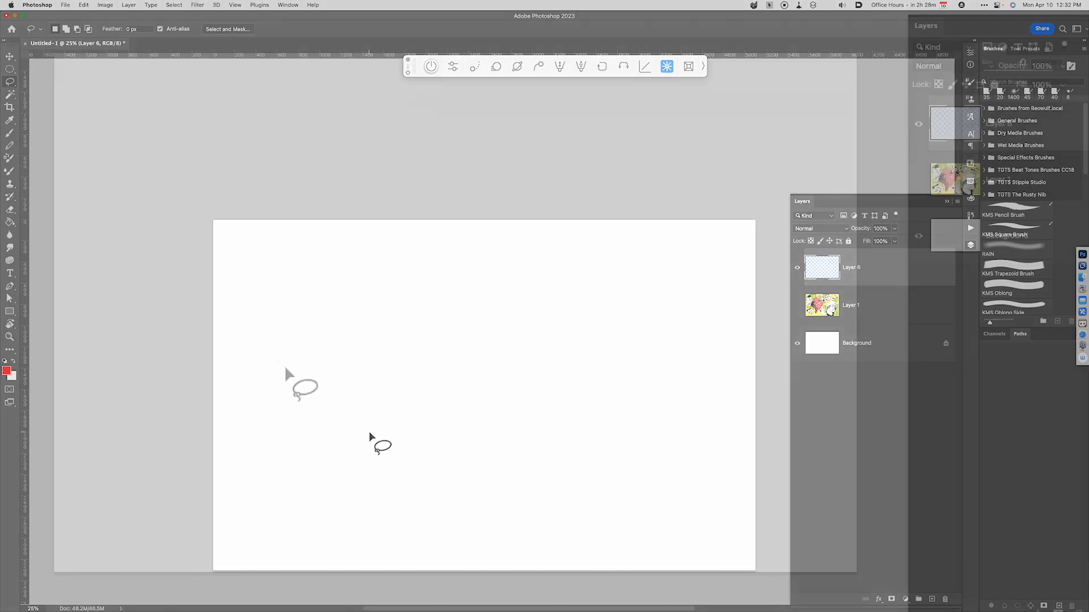
pyautogui.moveTo(371, 434)
pyautogui.mouseDown()
pyautogui.moveTo(346, 327)
pyautogui.moveTo(500, 334)
pyautogui.moveTo(513, 452)
pyautogui.mouseUp()
pyautogui.moveTo(499, 394)
pyautogui.mouseDown()
pyautogui.moveTo(428, 416)
pyautogui.moveTo(289, 346)
pyautogui.moveTo(335, 245)
pyautogui.mouseUp()
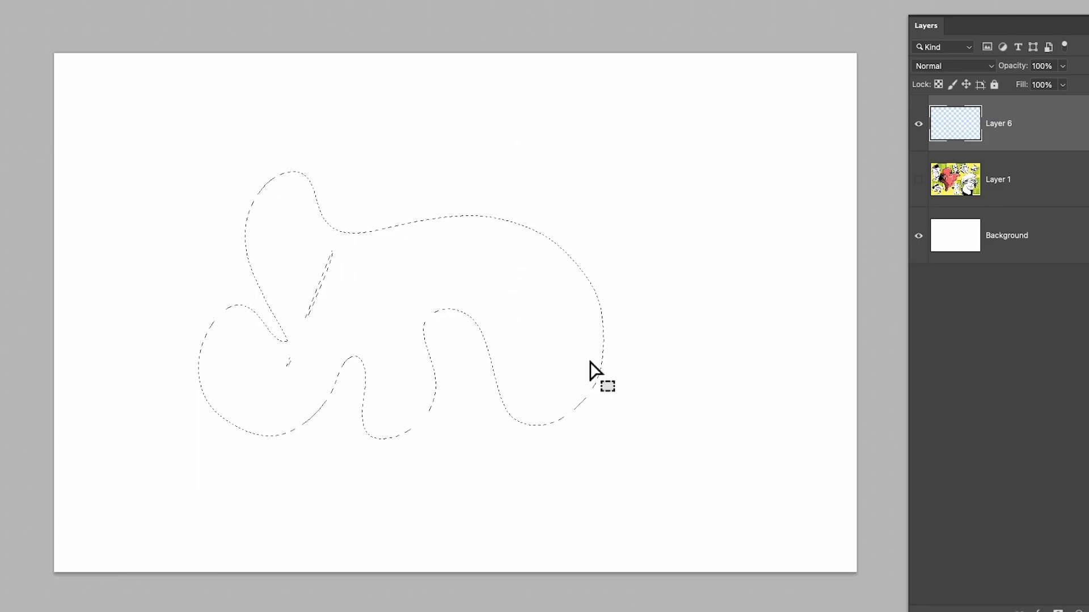
# Reshape the lasso selection by adding upper-right spikes and a bottom bulge, and subtracting the left portion and a curved lower-right bite
pyautogui.press('shift')
pyautogui.moveTo(494, 128); pyautogui.dragTo(567, 249)
pyautogui.press('alt')
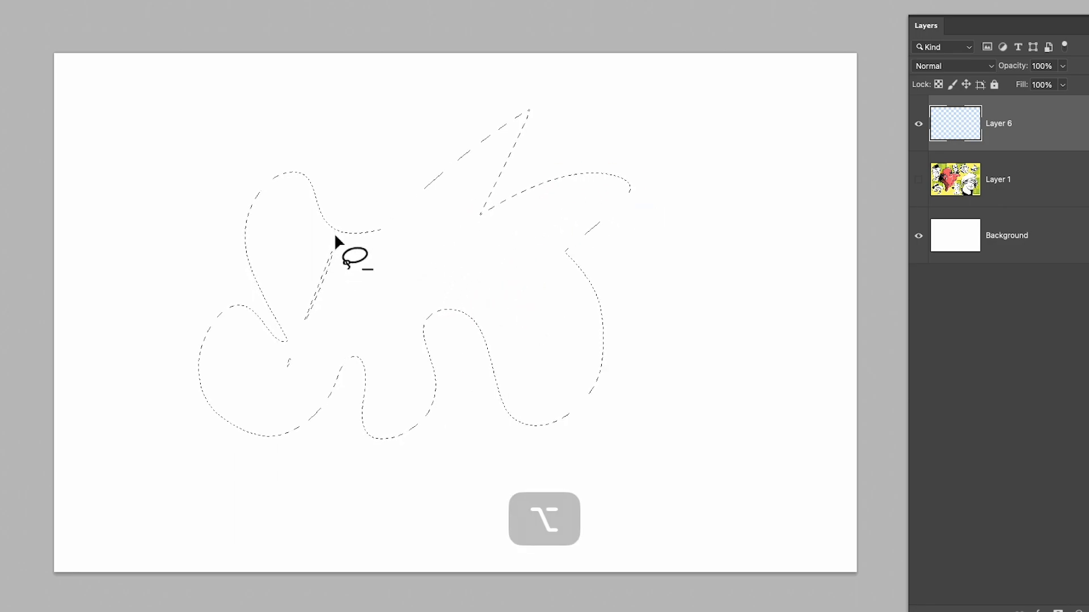
pyautogui.moveTo(338, 176)
pyautogui.mouseDown()
pyautogui.moveTo(270, 465)
pyautogui.moveTo(407, 101)
pyautogui.mouseUp()
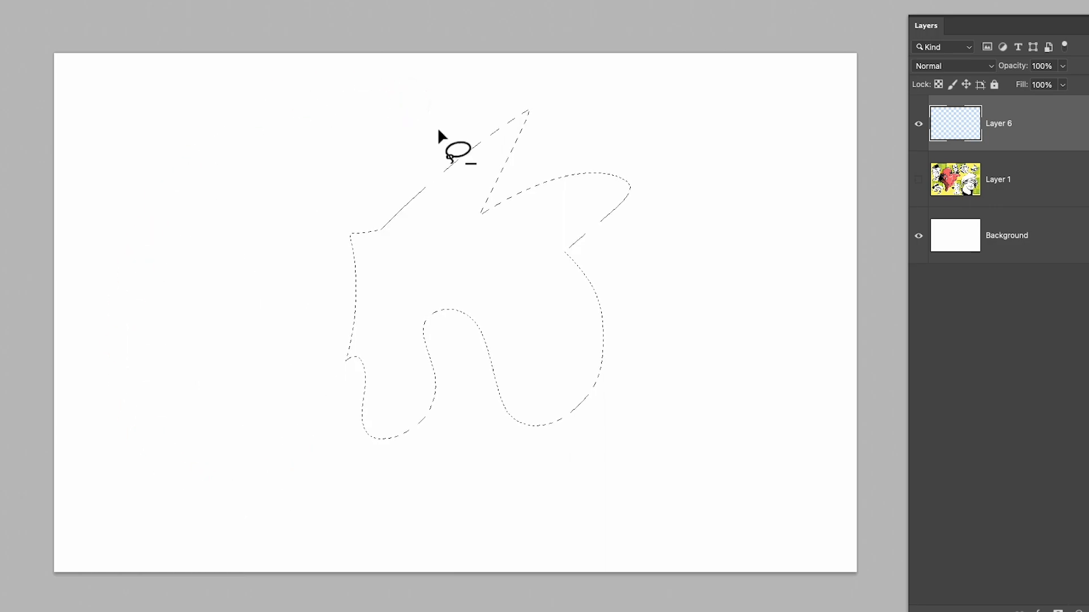
pyautogui.press('shift')
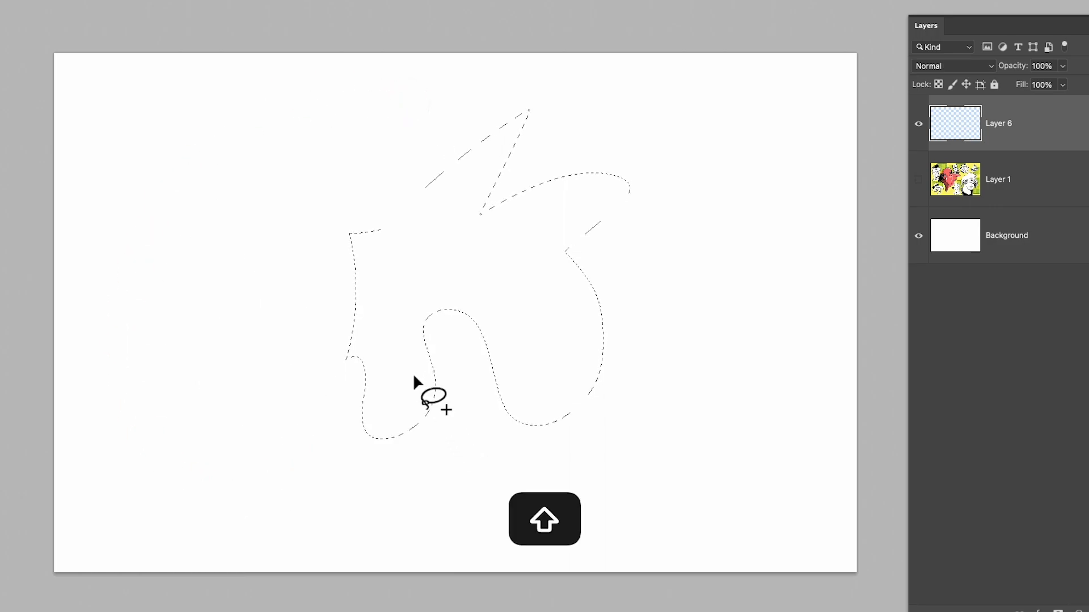
pyautogui.moveTo(414, 377); pyautogui.dragTo(452, 256)
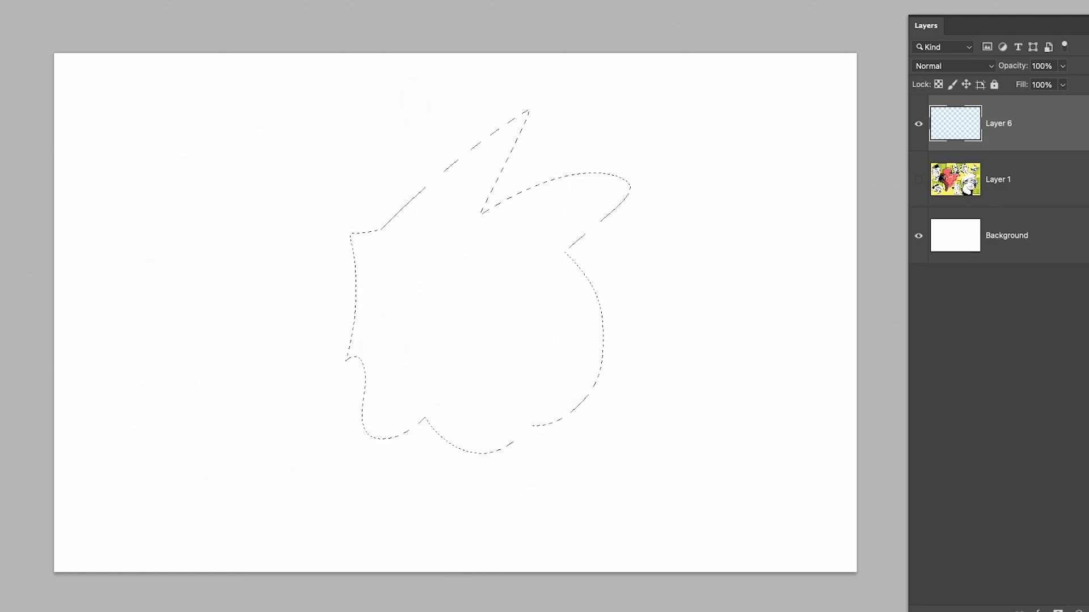
pyautogui.press('alt')
pyautogui.moveTo(496, 395); pyautogui.dragTo(660, 451)
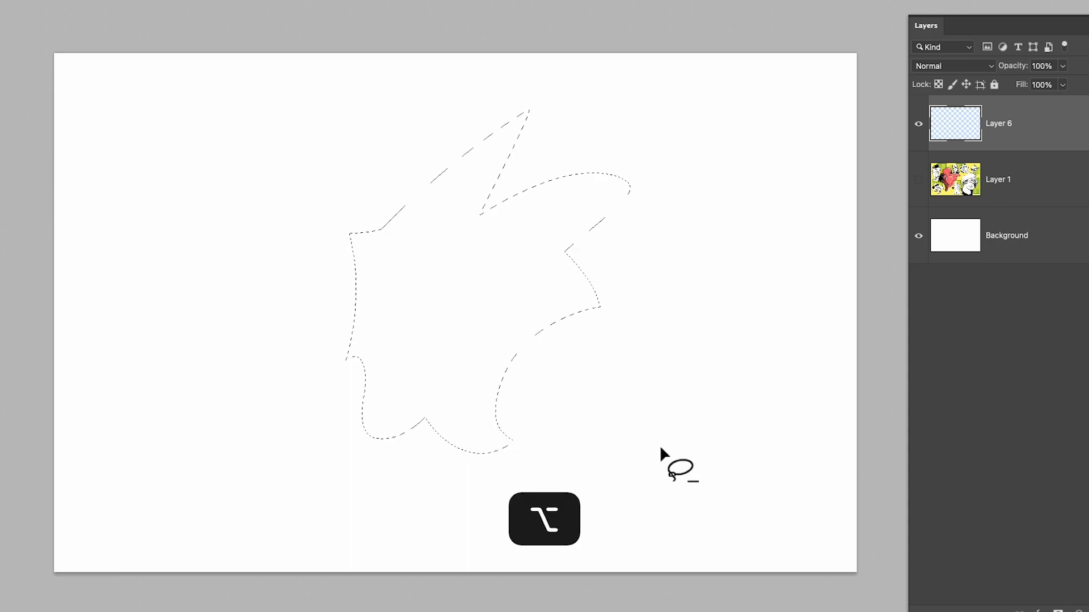
# Fill the selection with the red foreground colour and deselect it
pyautogui.hotkey('alt', 'BackSpace')
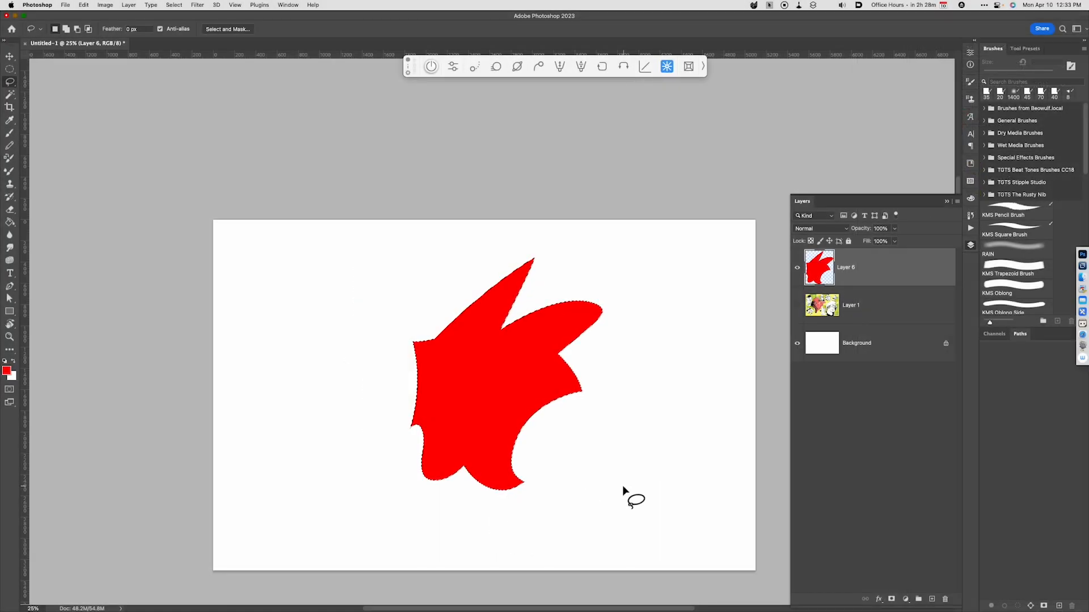
pyautogui.press('super')
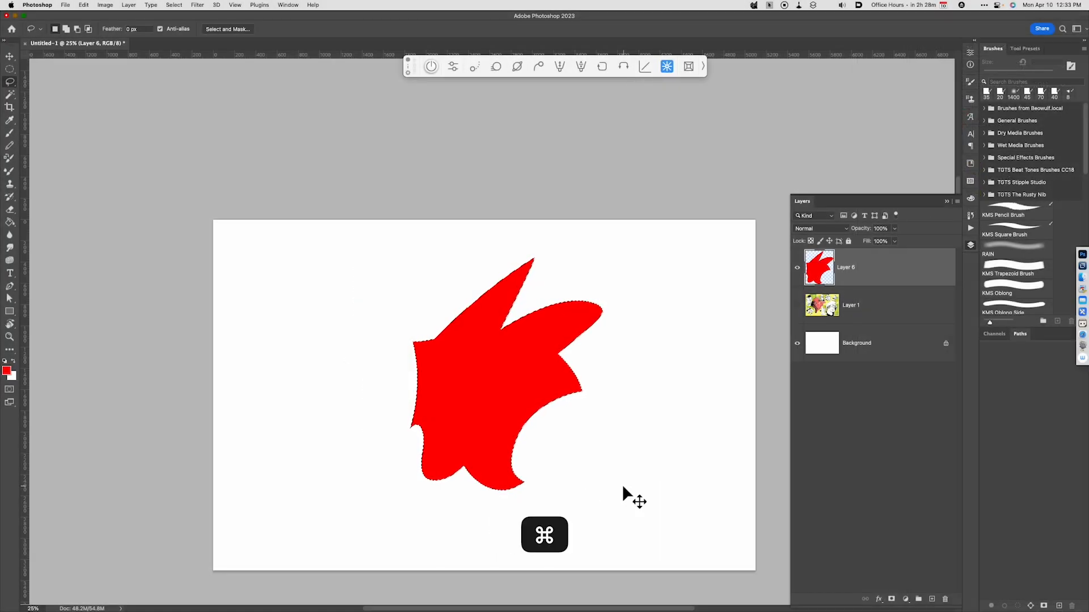
pyautogui.press('super+d')
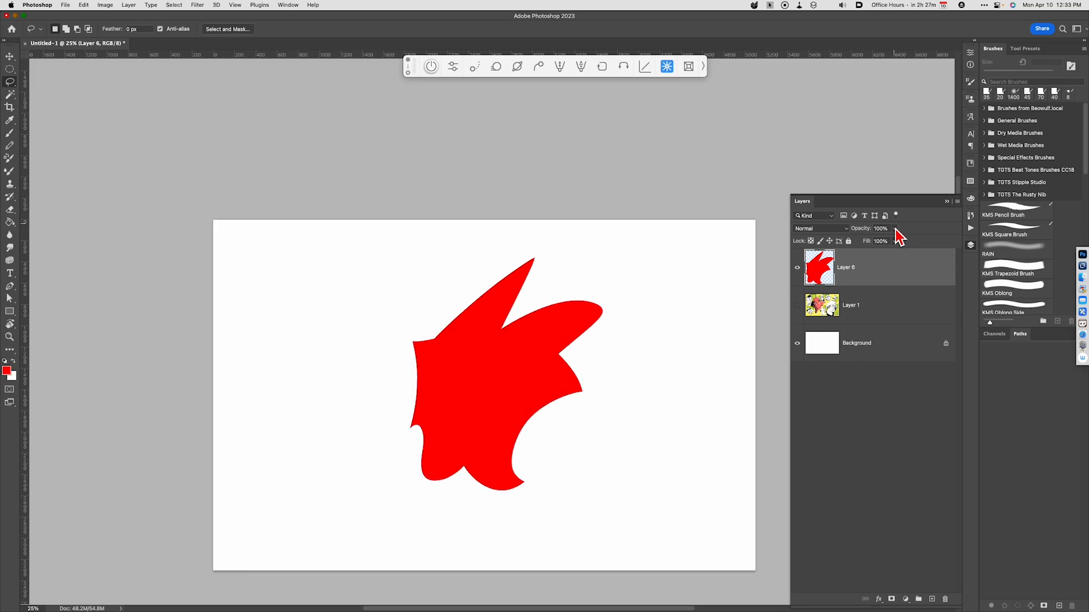
# Lower Layer 6's opacity to 34% and add a new blank layer above it
pyautogui.click(869, 239)
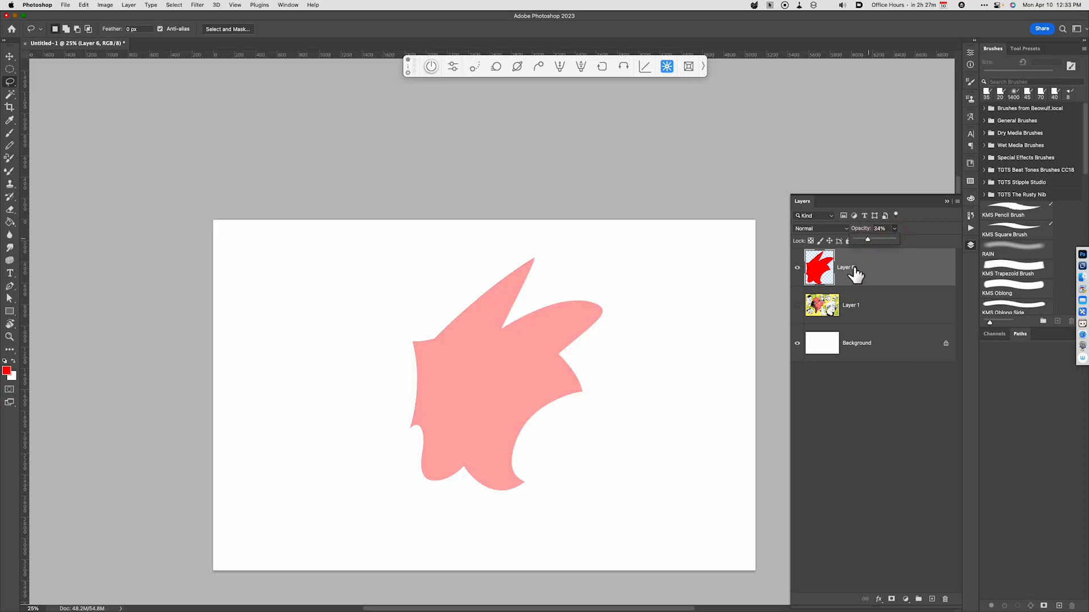
pyautogui.click(857, 266)
pyautogui.press('alt+shift+super+n')
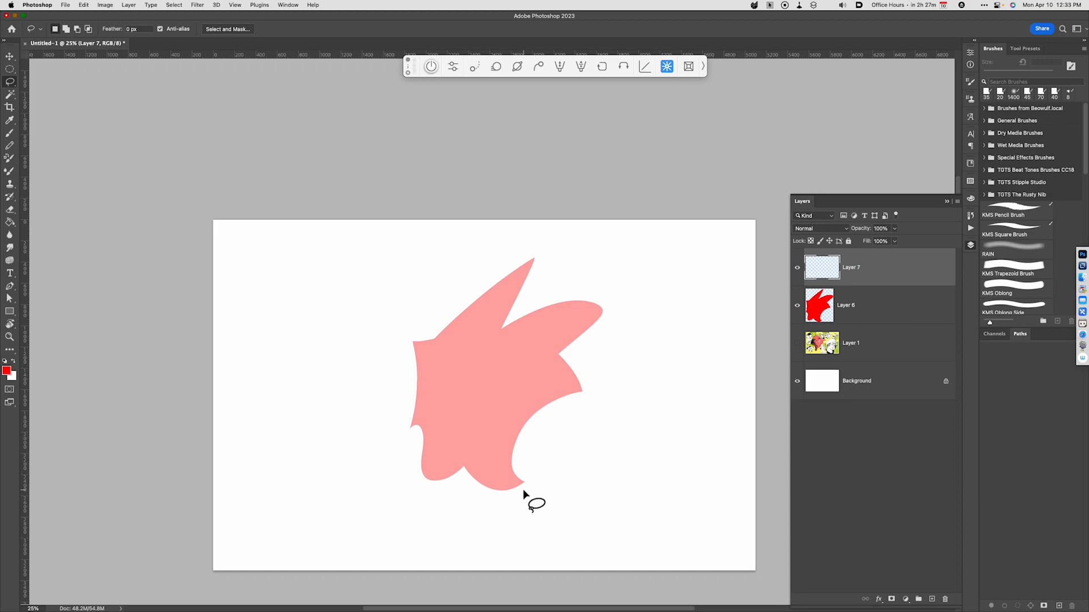
# Brush a large tilted red oval in the shape's lower-right bite and a narrow upright oval along its left edge
pyautogui.press('b')
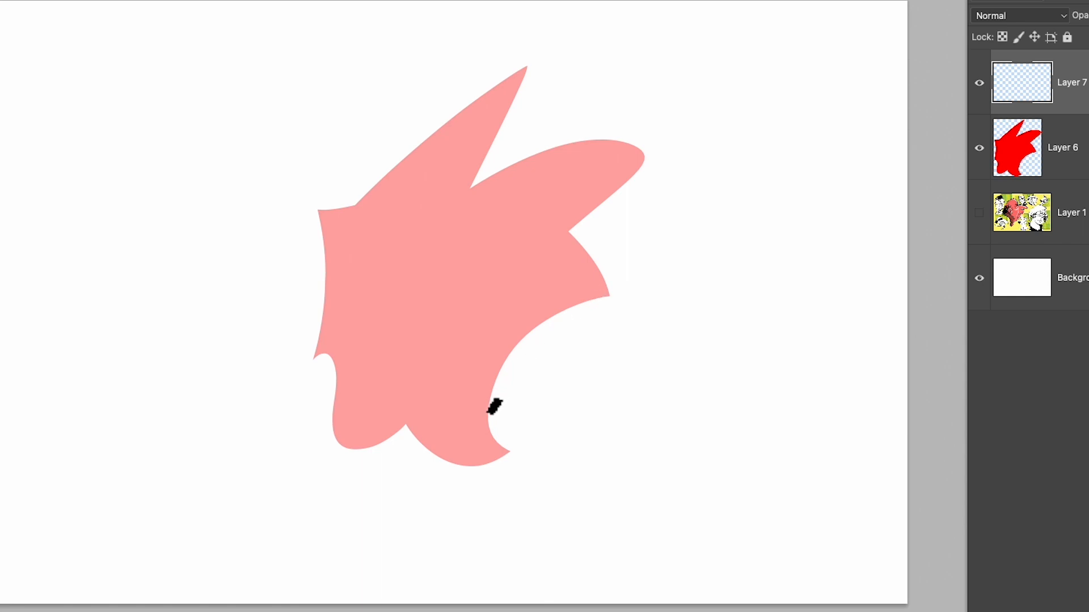
pyautogui.moveTo(514, 456)
pyautogui.mouseDown()
pyautogui.moveTo(549, 474)
pyautogui.moveTo(509, 467)
pyautogui.mouseUp()
pyautogui.moveTo(300, 355)
pyautogui.mouseDown()
pyautogui.moveTo(345, 272)
pyautogui.moveTo(324, 213)
pyautogui.mouseUp()
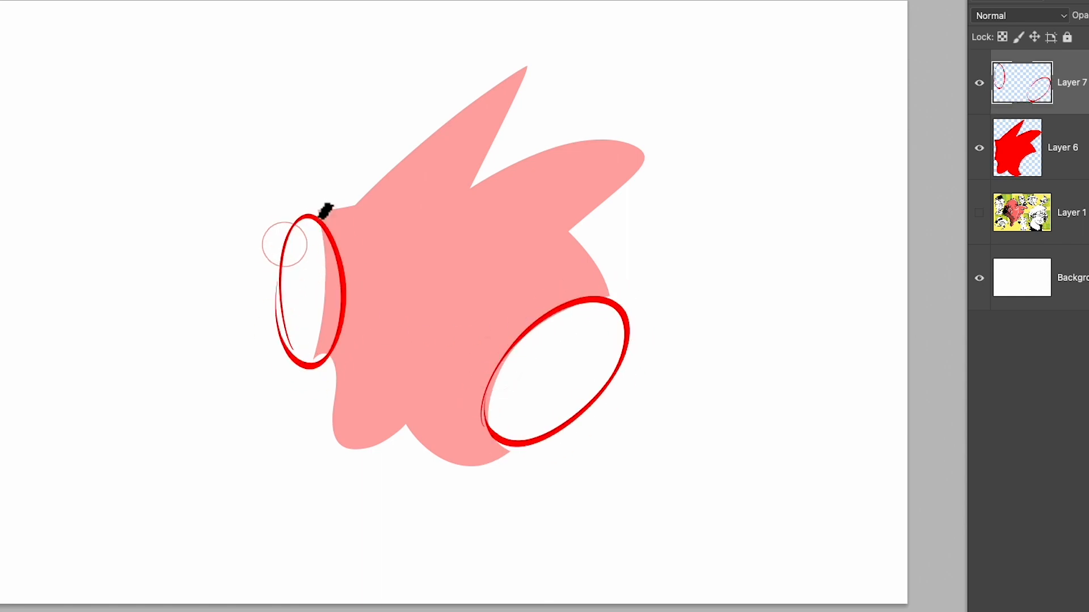
pyautogui.press('super+z')
pyautogui.moveTo(275, 248); pyautogui.dragTo(348, 170)
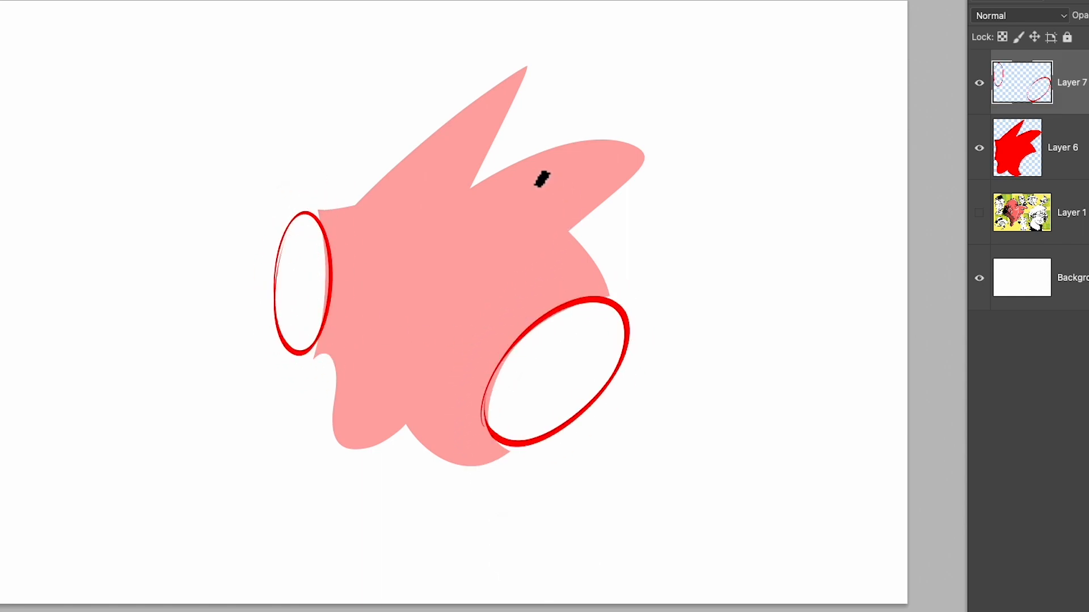
# Outline the pink shape in red brush strokes along its two spikes, short top edge, right edge and rounded bottom lobes
pyautogui.moveTo(470, 197); pyautogui.dragTo(542, 237)
pyautogui.press('super+z')
pyautogui.moveTo(481, 194); pyautogui.dragTo(541, 237)
pyautogui.moveTo(365, 196)
pyautogui.mouseDown()
pyautogui.moveTo(520, 75)
pyautogui.moveTo(461, 194)
pyautogui.mouseUp()
pyautogui.moveTo(360, 206); pyautogui.dragTo(319, 210)
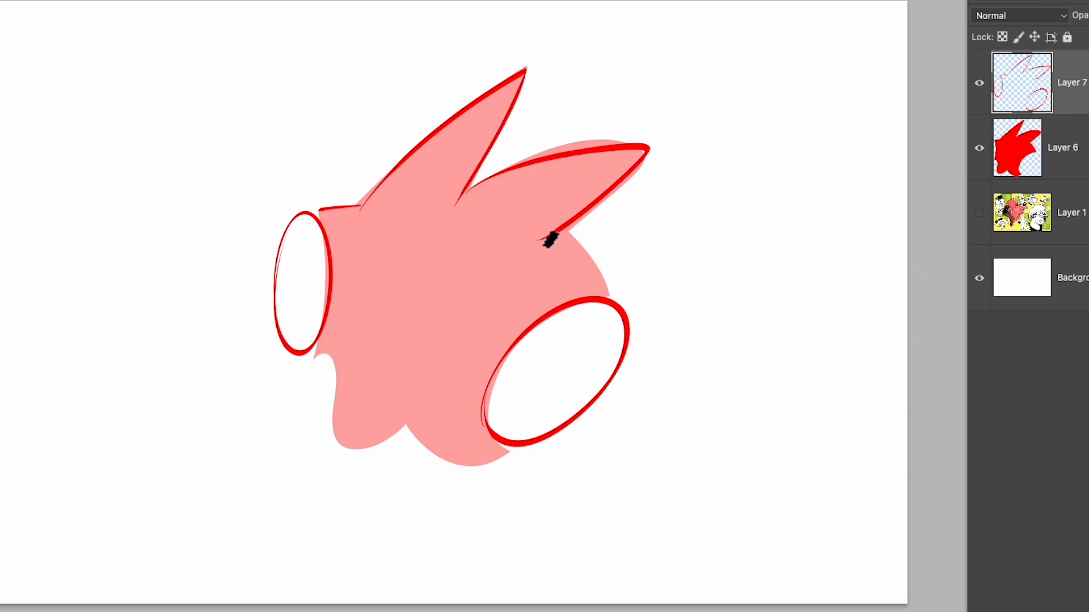
pyautogui.moveTo(550, 237); pyautogui.dragTo(610, 299)
pyautogui.moveTo(508, 451)
pyautogui.mouseDown()
pyautogui.moveTo(471, 461)
pyautogui.moveTo(315, 356)
pyautogui.mouseUp()
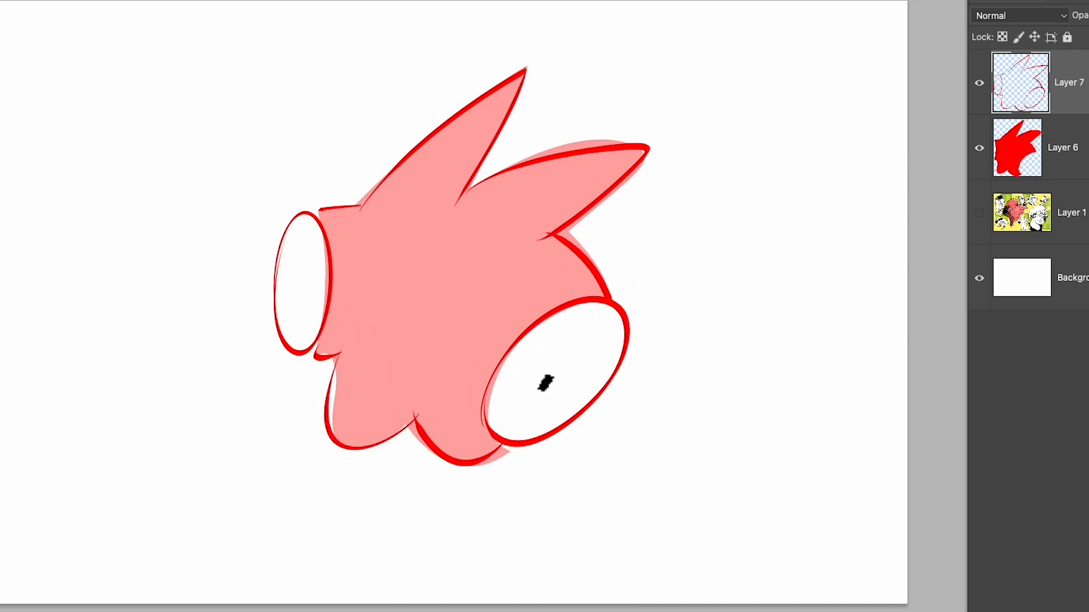
# Draw rim lines beside both ovals, fold marks inside them using a larger 60 px brush, and small jagged marks between them
pyautogui.moveTo(491, 436); pyautogui.dragTo(610, 299)
pyautogui.moveTo(335, 358)
pyautogui.mouseDown()
pyautogui.moveTo(320, 219)
pyautogui.moveTo(302, 334)
pyautogui.mouseUp()
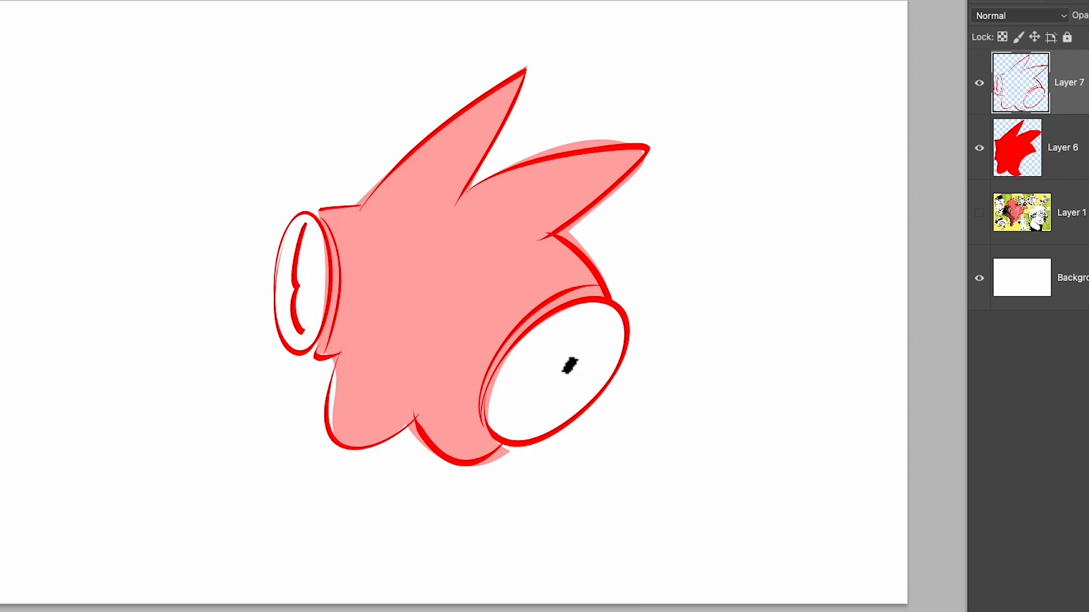
pyautogui.press(']')
pyautogui.moveTo(593, 324); pyautogui.dragTo(498, 413)
pyautogui.moveTo(596, 360); pyautogui.dragTo(510, 422)
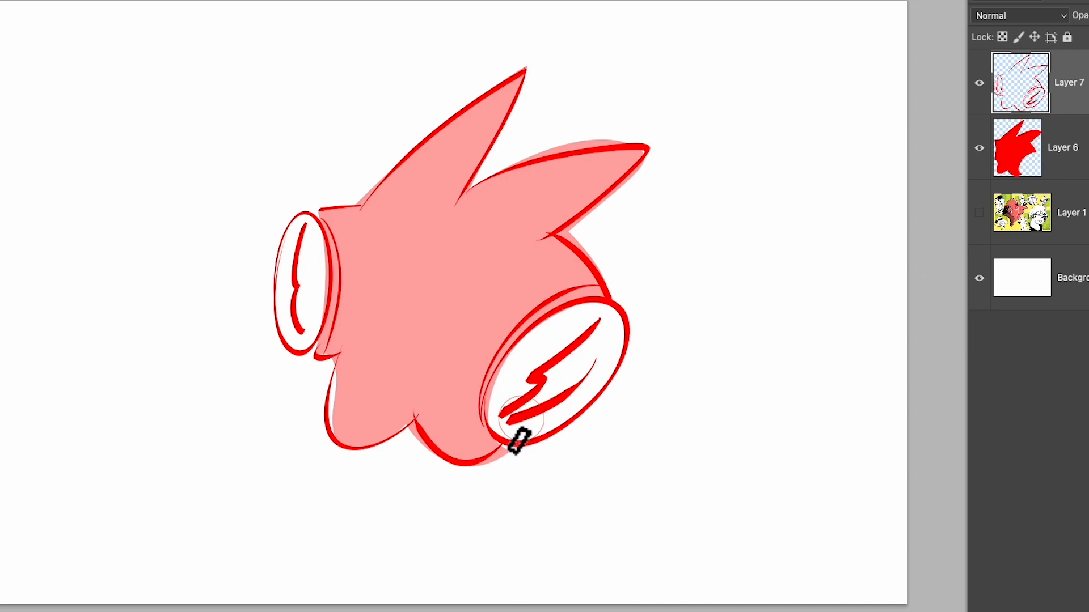
pyautogui.moveTo(401, 348)
pyautogui.mouseDown()
pyautogui.moveTo(401, 386)
pyautogui.moveTo(435, 397)
pyautogui.moveTo(442, 360)
pyautogui.moveTo(417, 391)
pyautogui.mouseUp()
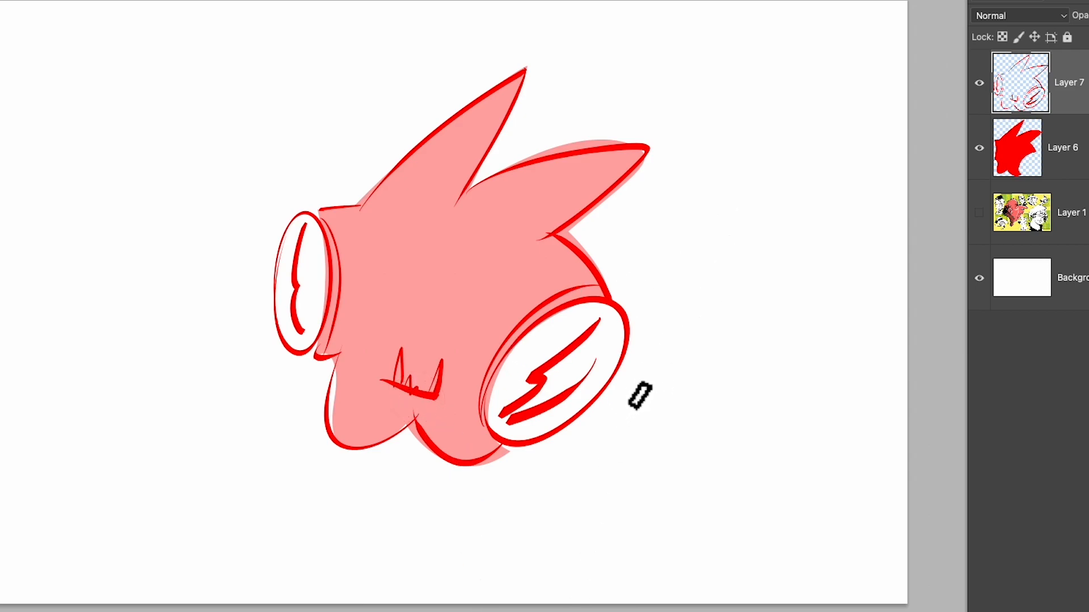
# Hide Layer 6 and Layer 7 and add a new blank layer on top
pyautogui.moveTo(979, 149); pyautogui.dragTo(979, 82)
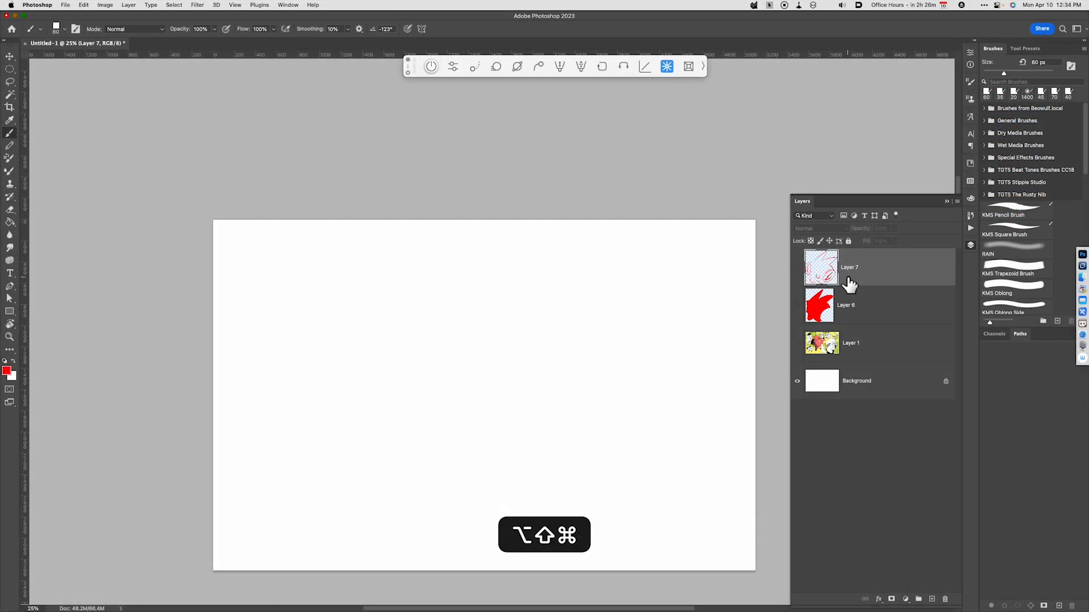
pyautogui.press('alt+shift+super+n')
# Lasso a second abstract shape on the new layer, adding a block at its upper right and cutting curved notches from its edges
pyautogui.press('l')
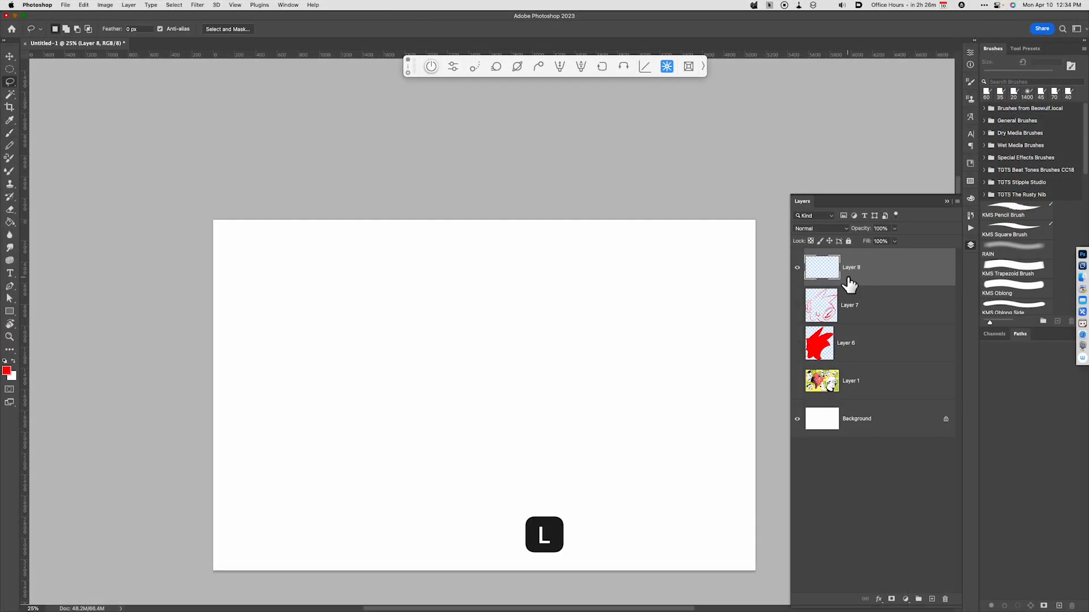
pyautogui.moveTo(427, 465)
pyautogui.mouseDown()
pyautogui.moveTo(280, 323)
pyautogui.moveTo(462, 456)
pyautogui.moveTo(398, 492)
pyautogui.moveTo(387, 466)
pyautogui.moveTo(423, 431)
pyautogui.moveTo(361, 582)
pyautogui.mouseUp()
pyautogui.press('alt')
pyautogui.press('shift')
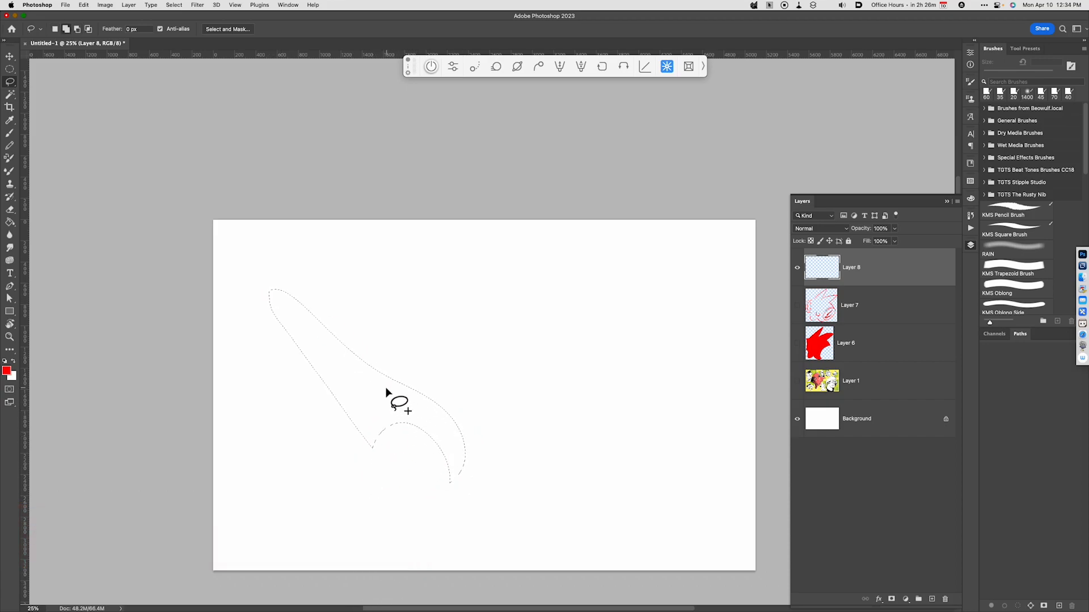
pyautogui.moveTo(364, 381)
pyautogui.mouseDown()
pyautogui.moveTo(369, 313)
pyautogui.moveTo(463, 445)
pyautogui.mouseUp()
pyautogui.press('alt')
pyautogui.moveTo(409, 309); pyautogui.dragTo(408, 311)
# Fill the new selection with red, deselect it, and set the layer's opacity to 30%
pyautogui.hotkey('alt', 'BackSpace')
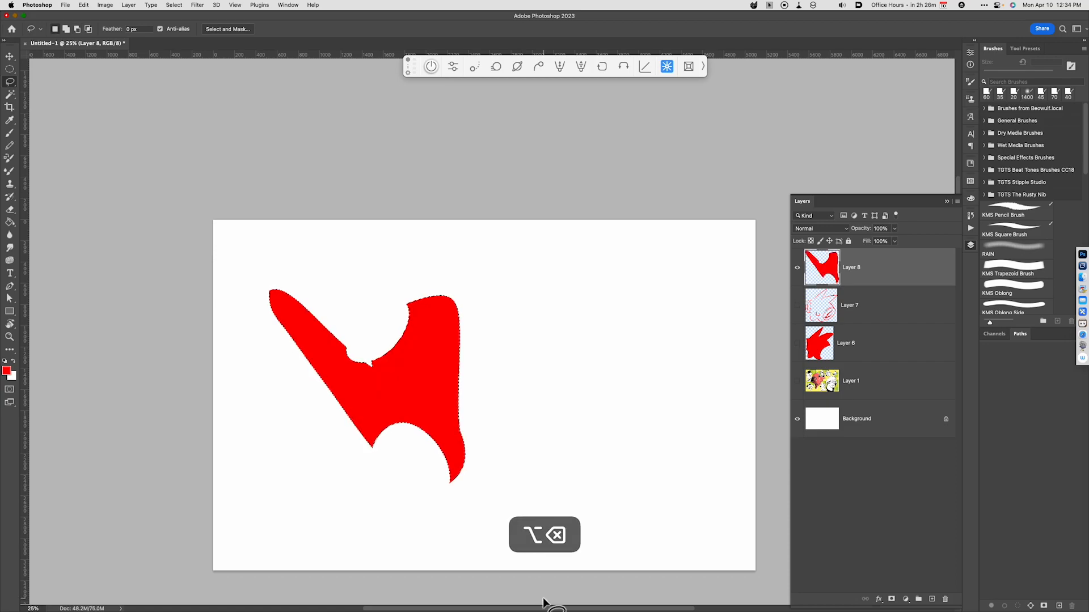
pyautogui.press('super+d')
pyautogui.press('v')
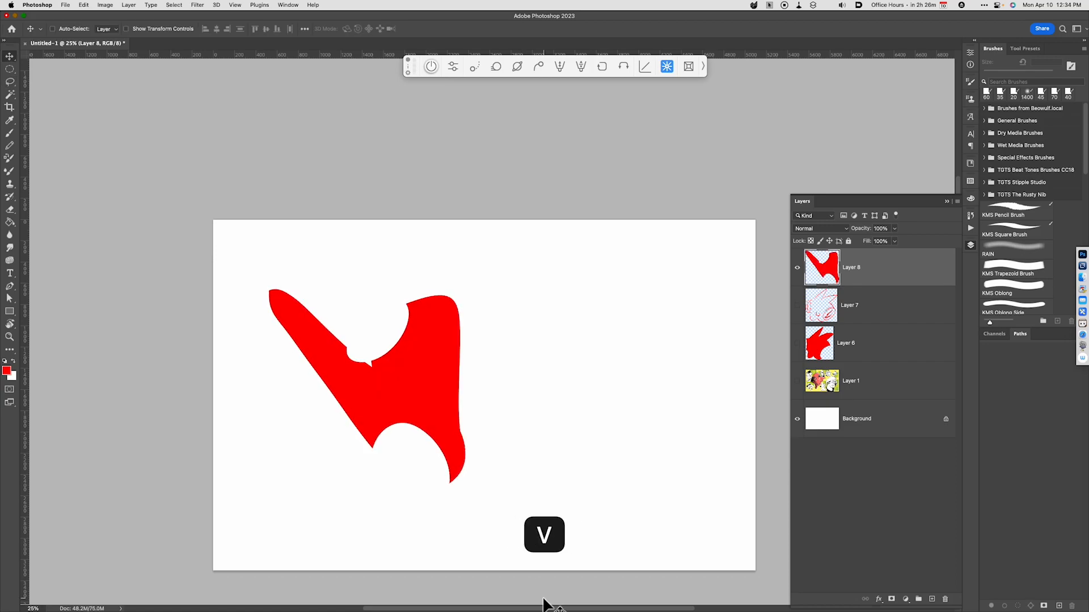
pyautogui.press('3')
# Rotate the canvas view to -71° and add a new blank layer above the pink shape
pyautogui.press('r')
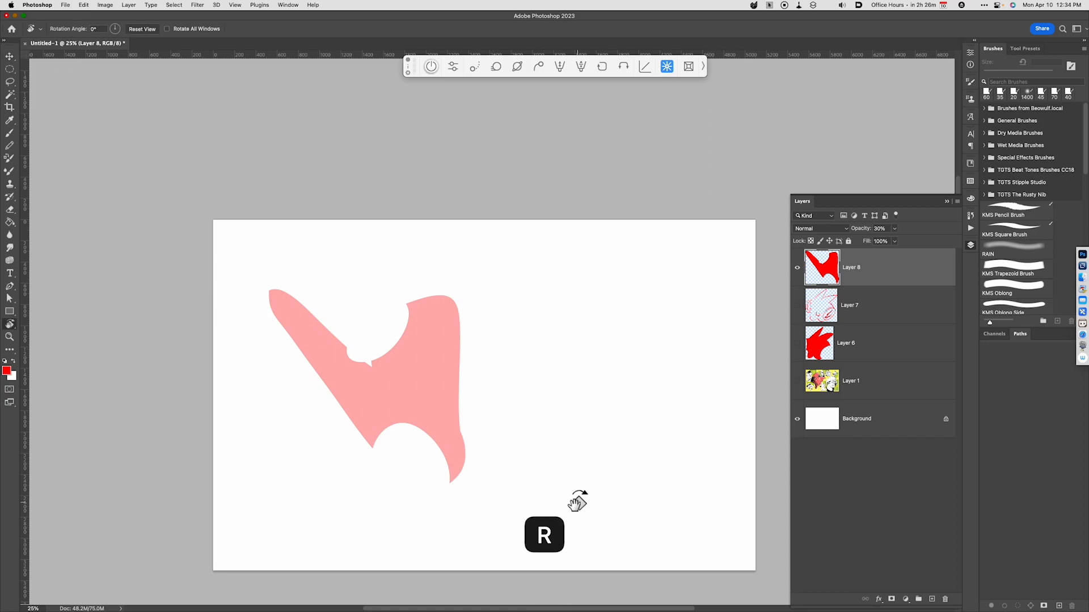
pyautogui.moveTo(580, 432); pyautogui.dragTo(506, 239)
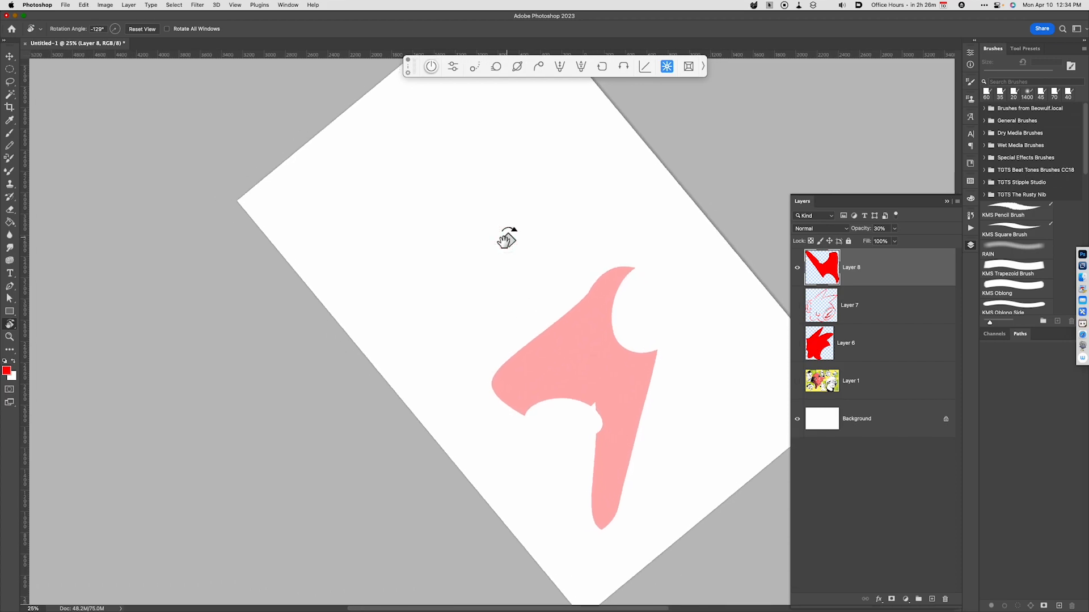
pyautogui.moveTo(685, 530); pyautogui.dragTo(435, 553)
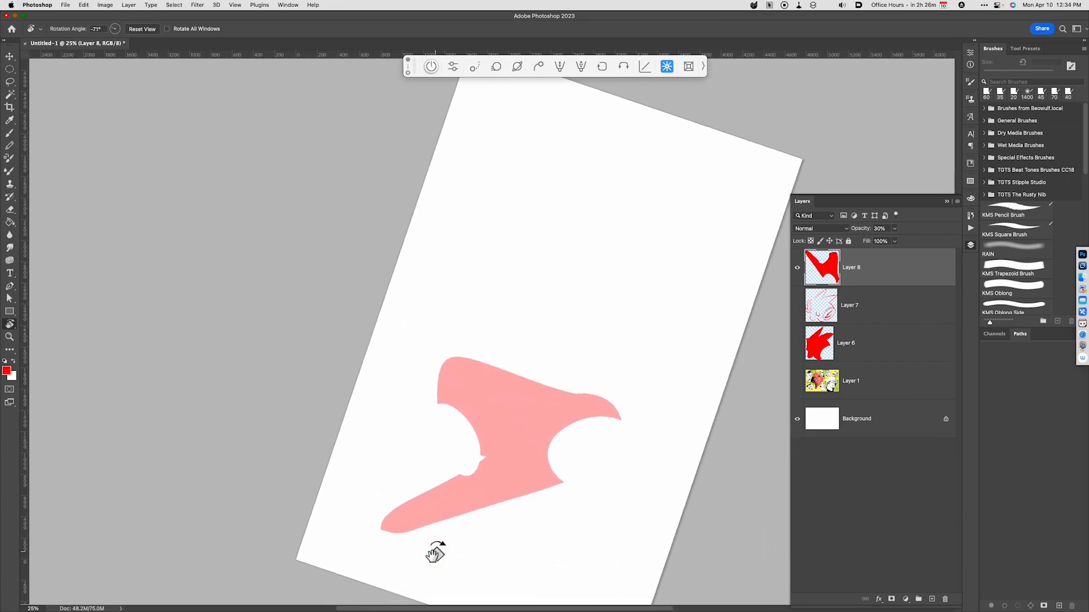
pyautogui.press('alt+shift+super+n')
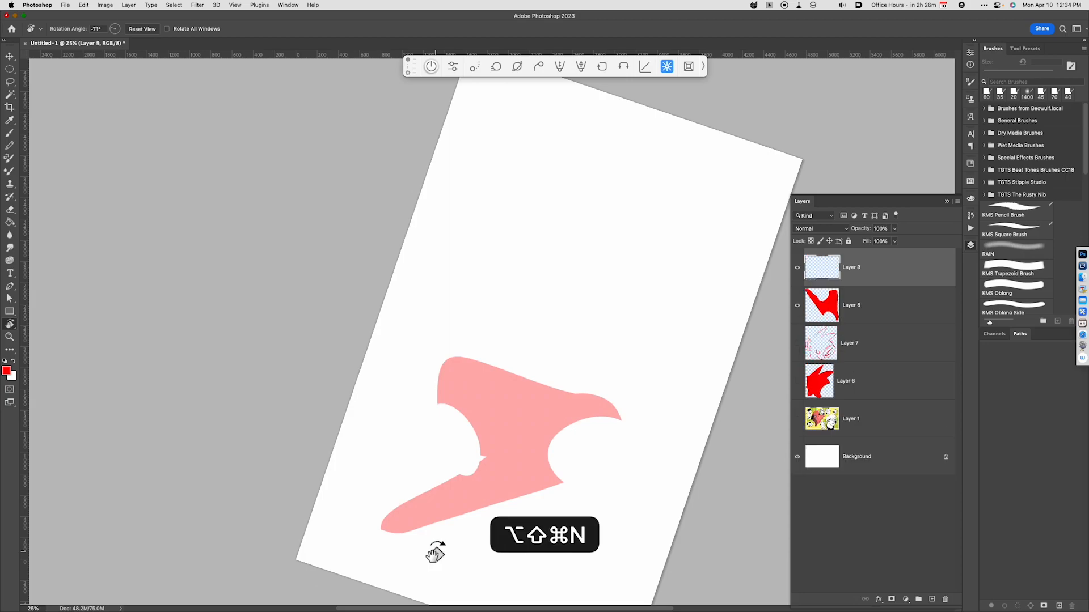
# Brush a curved hood opening along the shape's left notch, a face profile with eye, nose, mouth and chin, and the collar edge
pyautogui.press('b')
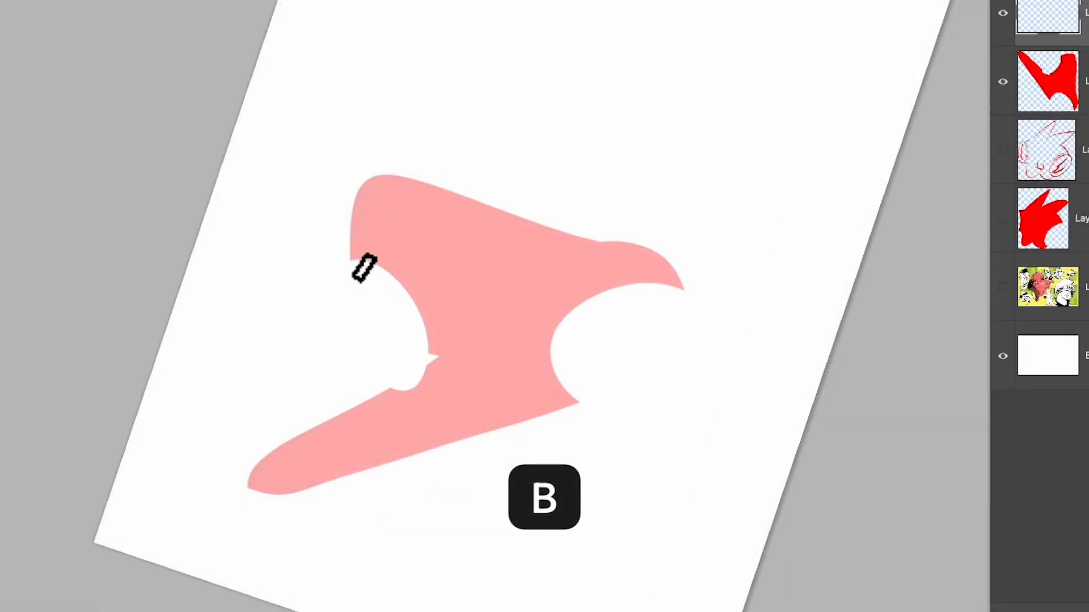
pyautogui.moveTo(363, 262)
pyautogui.mouseDown()
pyautogui.moveTo(425, 286)
pyautogui.moveTo(423, 385)
pyautogui.mouseUp()
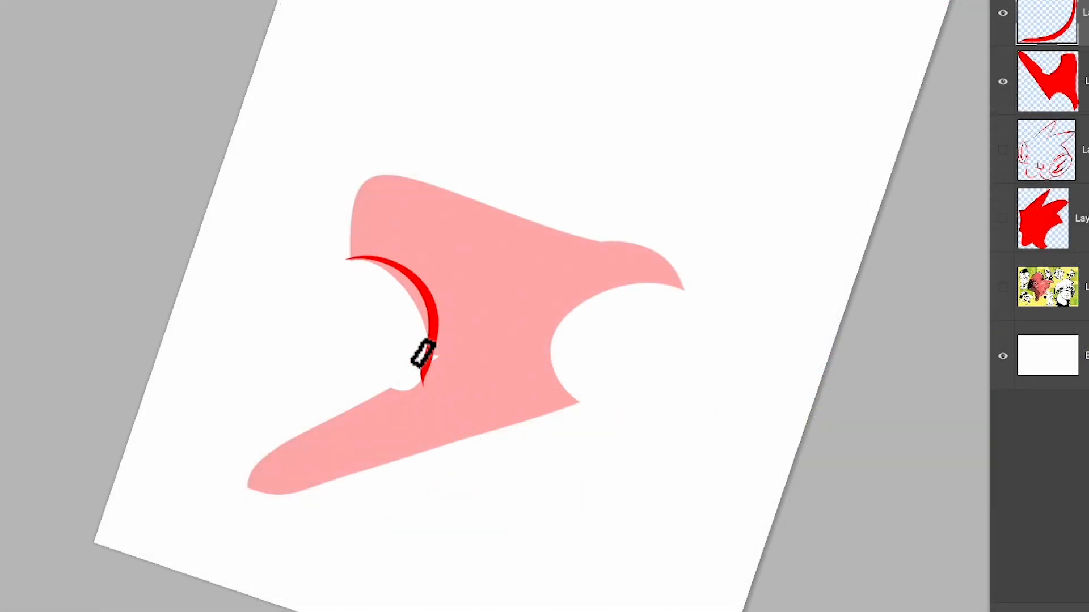
pyautogui.moveTo(348, 258)
pyautogui.mouseDown()
pyautogui.moveTo(341, 324)
pyautogui.moveTo(386, 315)
pyautogui.moveTo(321, 344)
pyautogui.mouseUp()
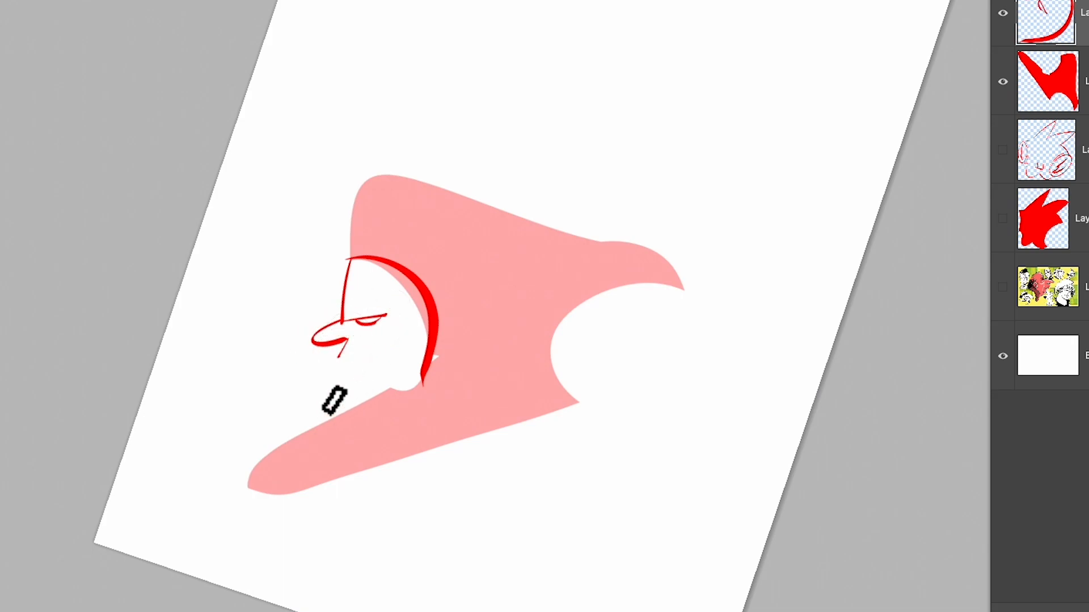
pyautogui.press('super+z')
pyautogui.moveTo(311, 356); pyautogui.dragTo(377, 358)
pyautogui.moveTo(310, 357)
pyautogui.mouseDown()
pyautogui.moveTo(340, 406)
pyautogui.moveTo(230, 474)
pyautogui.moveTo(414, 391)
pyautogui.mouseUp()
pyautogui.press('super+z')
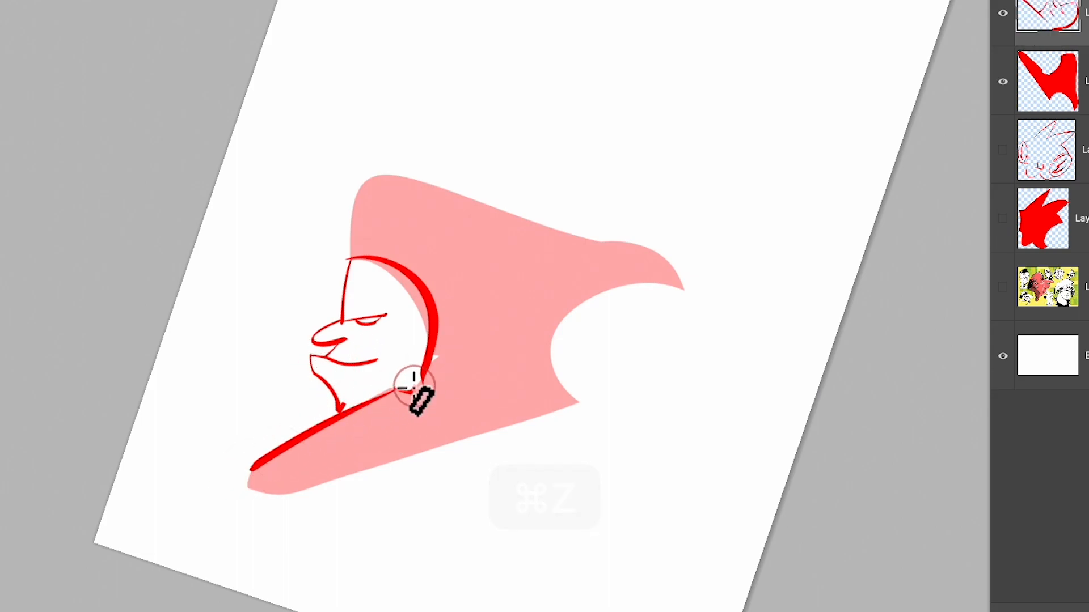
# Brush the hood's outline to a drooping tip with a round pom-pom, plus its curved back edge and the scalloped lower collar edge
pyautogui.moveTo(353, 258)
pyautogui.mouseDown()
pyautogui.moveTo(365, 197)
pyautogui.moveTo(572, 249)
pyautogui.mouseUp()
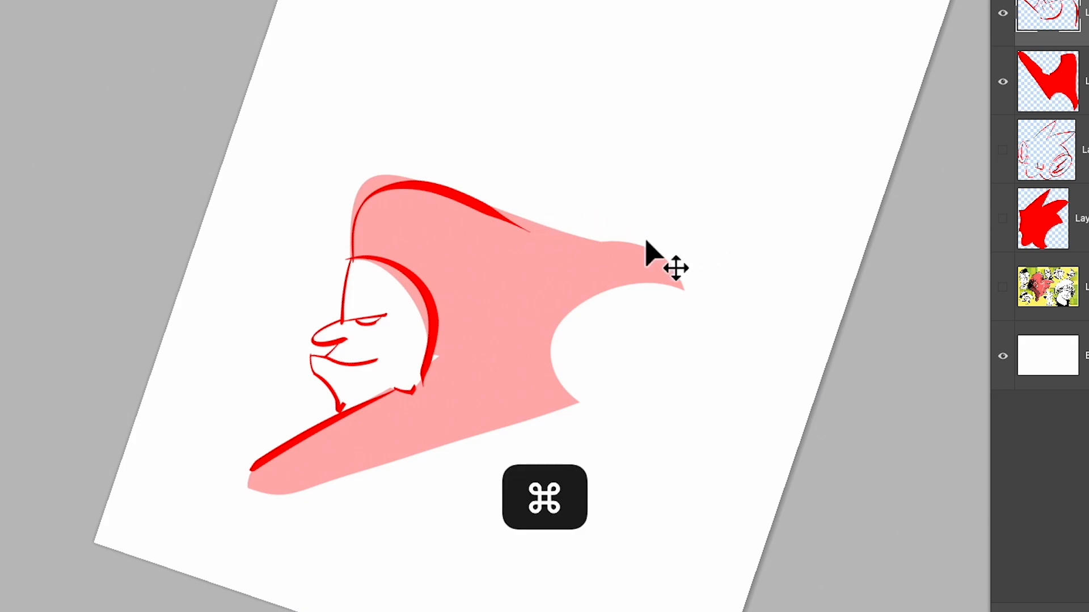
pyautogui.press('super+z')
pyautogui.moveTo(349, 258)
pyautogui.mouseDown()
pyautogui.moveTo(678, 335)
pyautogui.moveTo(567, 386)
pyautogui.mouseUp()
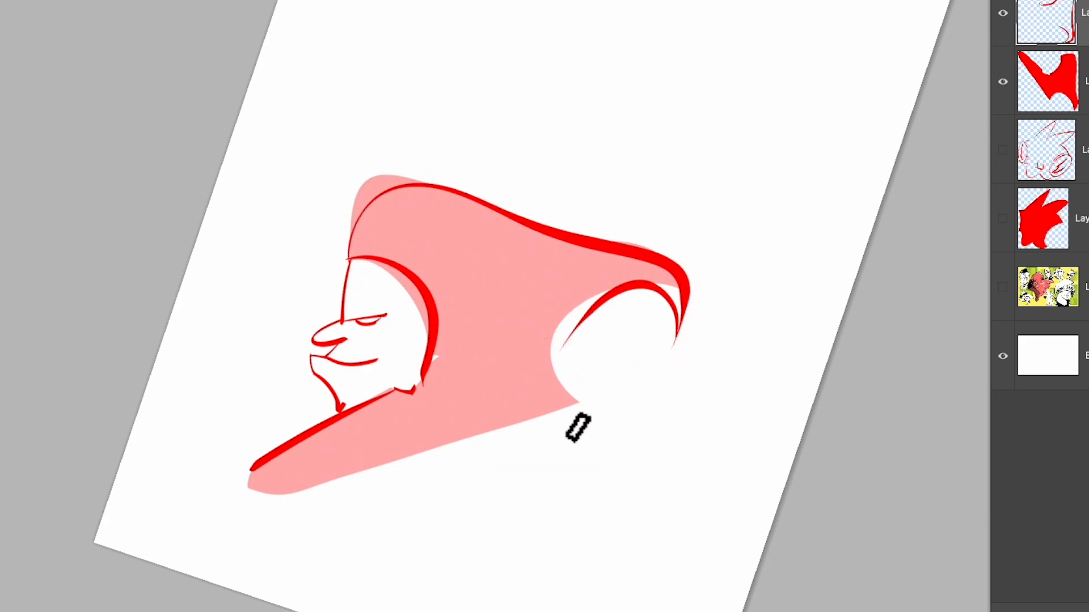
pyautogui.press('super+z')
pyautogui.moveTo(683, 332); pyautogui.dragTo(584, 305)
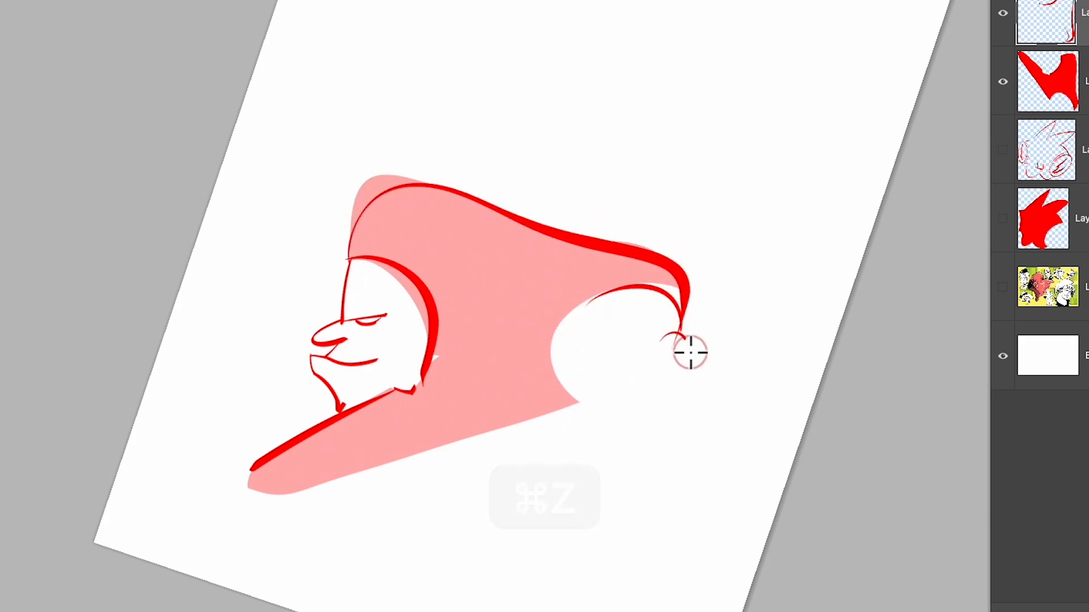
pyautogui.moveTo(686, 339); pyautogui.dragTo(676, 335)
pyautogui.moveTo(562, 327); pyautogui.dragTo(566, 374)
pyautogui.moveTo(252, 471)
pyautogui.mouseDown()
pyautogui.moveTo(300, 475)
pyautogui.moveTo(316, 506)
pyautogui.moveTo(348, 479)
pyautogui.moveTo(513, 426)
pyautogui.moveTo(566, 381)
pyautogui.mouseUp()
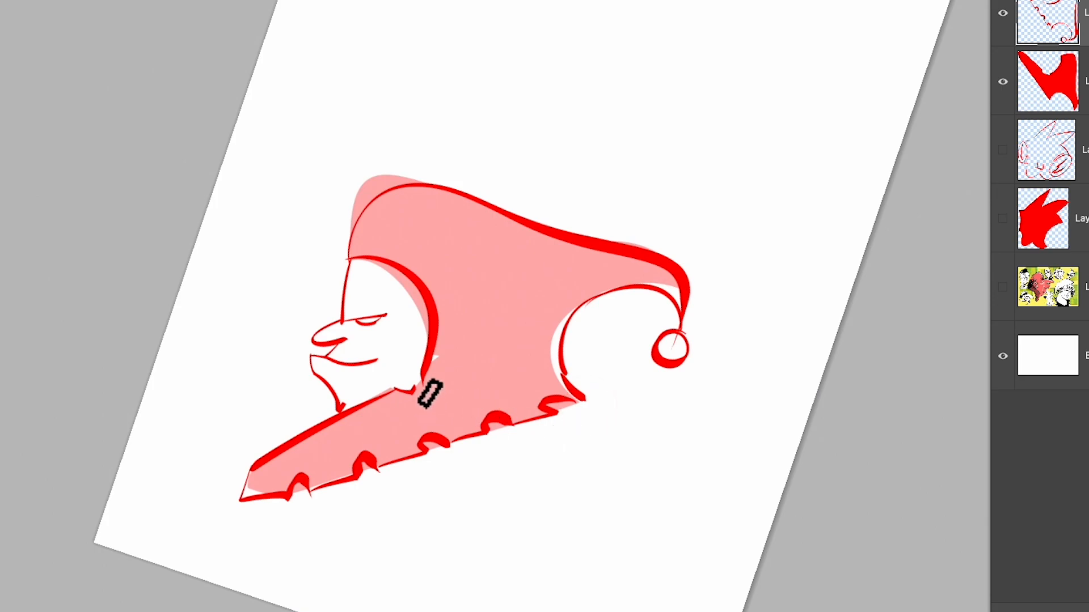
# Brush a cheek fold, a thick angry eyebrow, teeth in the mouth and a brow crease onto the hooded face
pyautogui.moveTo(344, 339); pyautogui.dragTo(418, 366)
pyautogui.moveTo(359, 328)
pyautogui.mouseDown()
pyautogui.moveTo(382, 331)
pyautogui.moveTo(390, 311)
pyautogui.mouseUp()
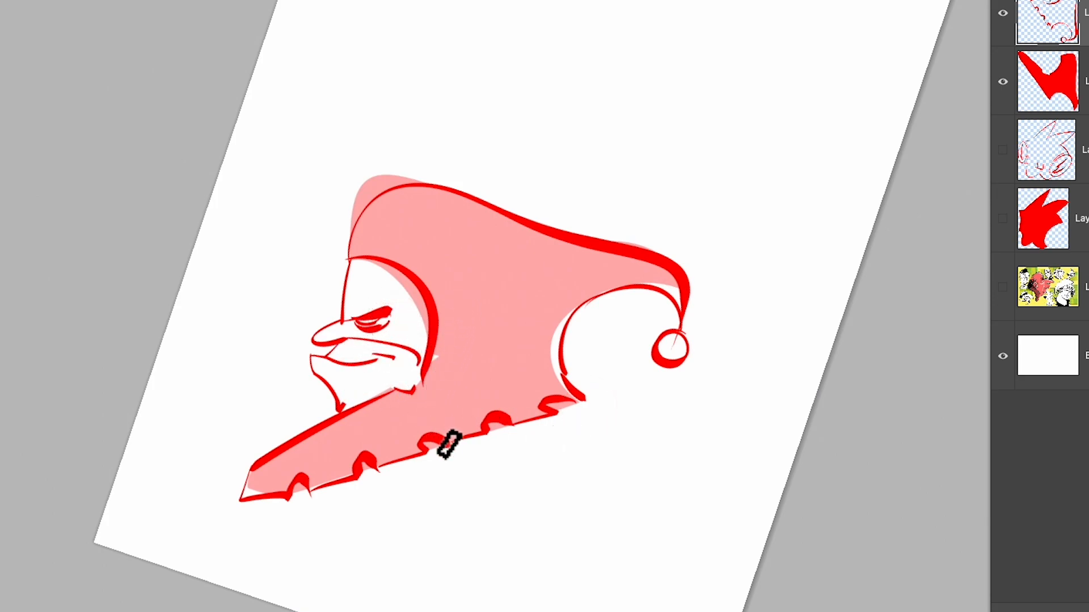
pyautogui.moveTo(343, 361); pyautogui.dragTo(371, 361)
pyautogui.moveTo(357, 285); pyautogui.dragTo(365, 324)
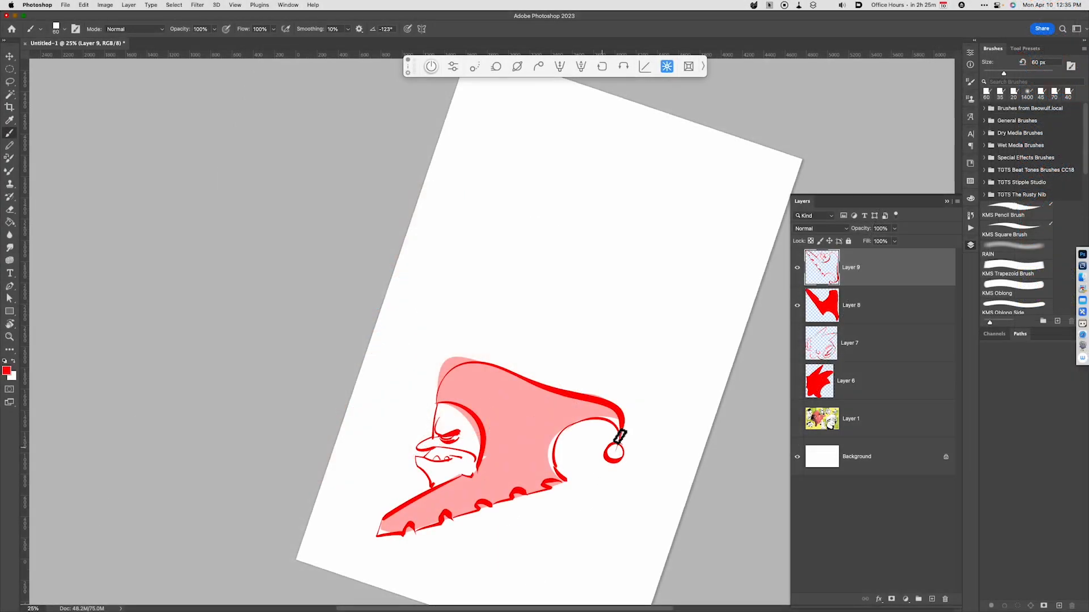
# Reset the canvas view rotation and rotate the hooded character's line and shape layers together to about -90°
pyautogui.press('Escape')
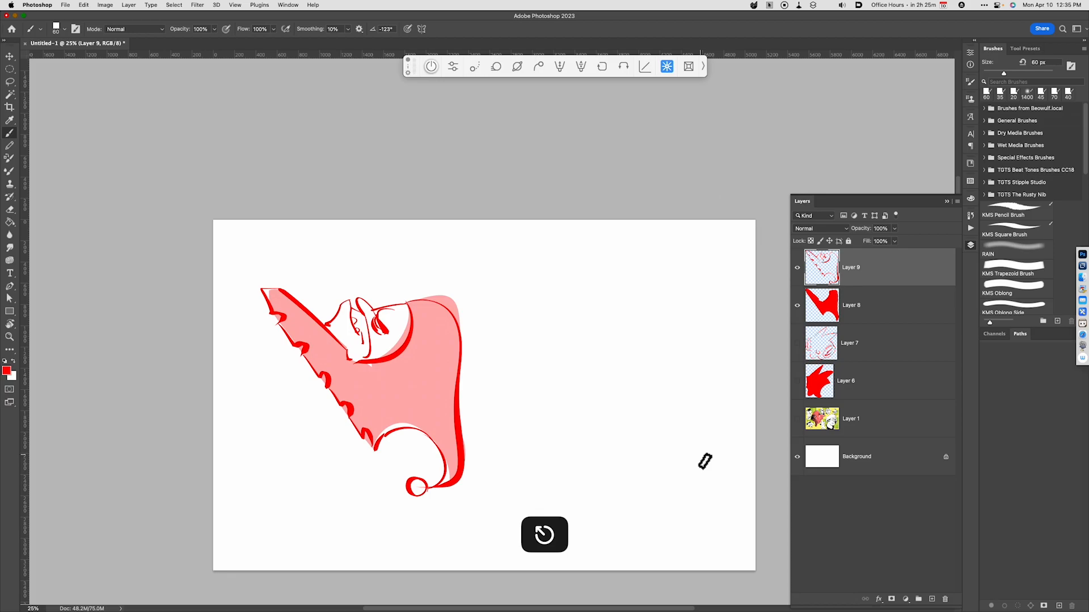
pyautogui.keyDown('shift'); pyautogui.click(867, 317); pyautogui.keyUp('shift')
pyautogui.press('super+t')
pyautogui.moveTo(504, 533); pyautogui.dragTo(449, 294)
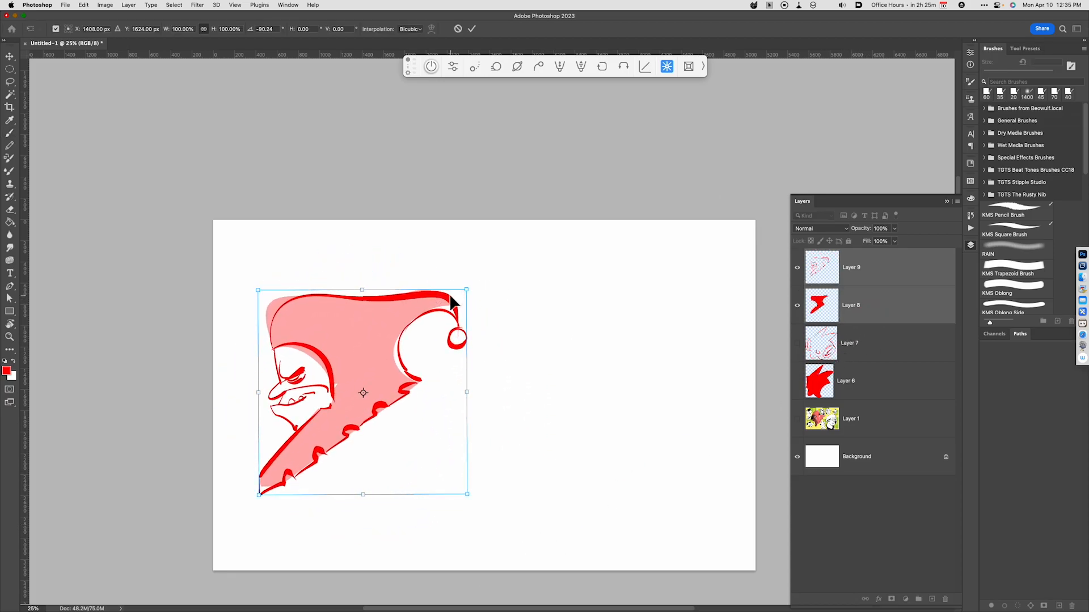
pyautogui.press('Return')
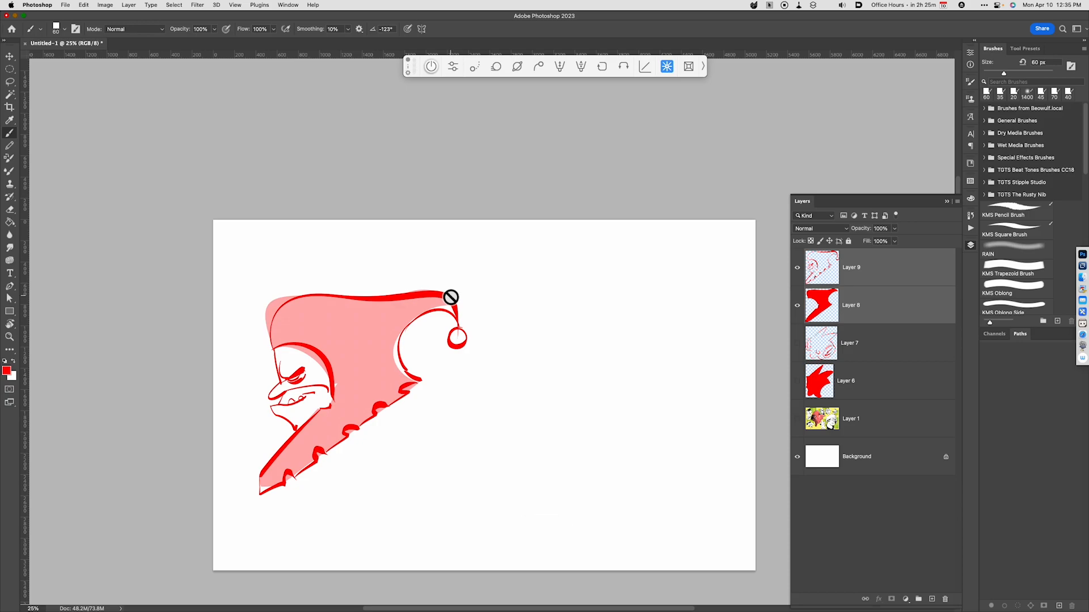
# Lasso a third abstract shape on a new layer beside the hooded character, adding pointed blocks and cutting curved notches and narrow prongs
pyautogui.press('alt+shift+super+n')
pyautogui.press('l')
pyautogui.moveTo(584, 500)
pyautogui.mouseDown()
pyautogui.moveTo(536, 292)
pyautogui.moveTo(593, 256)
pyautogui.moveTo(618, 485)
pyautogui.mouseUp()
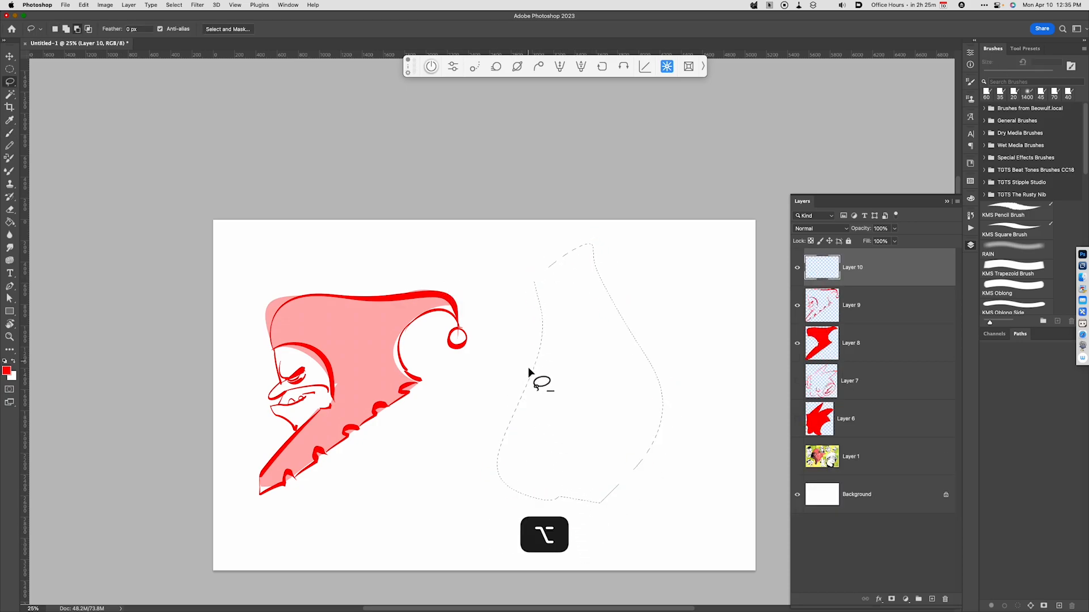
pyautogui.moveTo(513, 379)
pyautogui.mouseDown()
pyautogui.moveTo(483, 381)
pyautogui.moveTo(494, 384)
pyautogui.mouseUp()
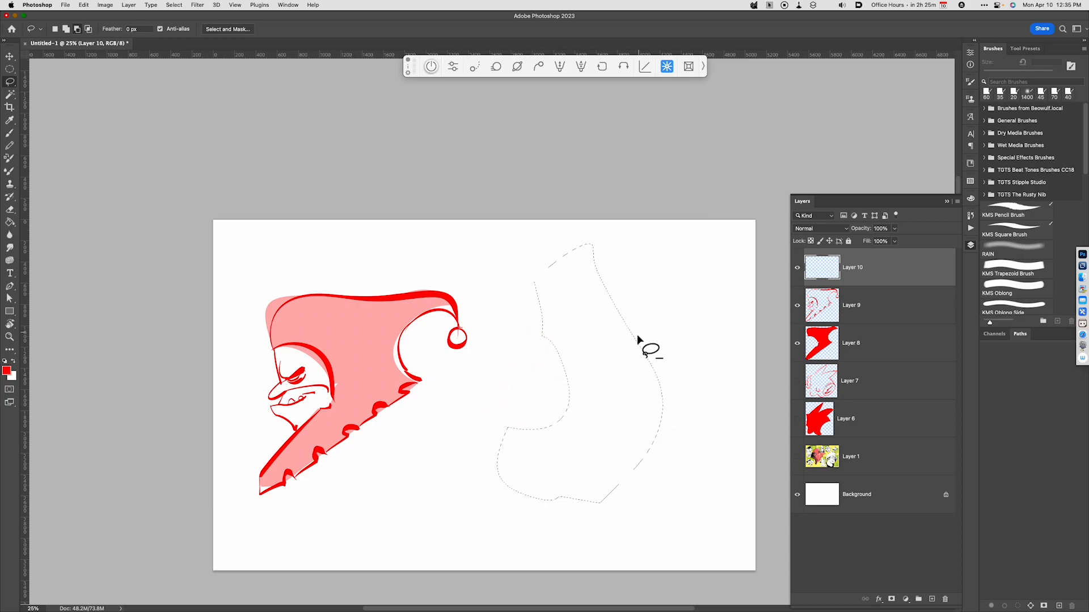
pyautogui.moveTo(679, 437); pyautogui.dragTo(679, 436)
pyautogui.moveTo(668, 361)
pyautogui.mouseDown()
pyautogui.moveTo(673, 328)
pyautogui.moveTo(569, 386)
pyautogui.mouseUp()
pyautogui.moveTo(492, 355); pyautogui.dragTo(504, 424)
pyautogui.moveTo(677, 388); pyautogui.dragTo(652, 496)
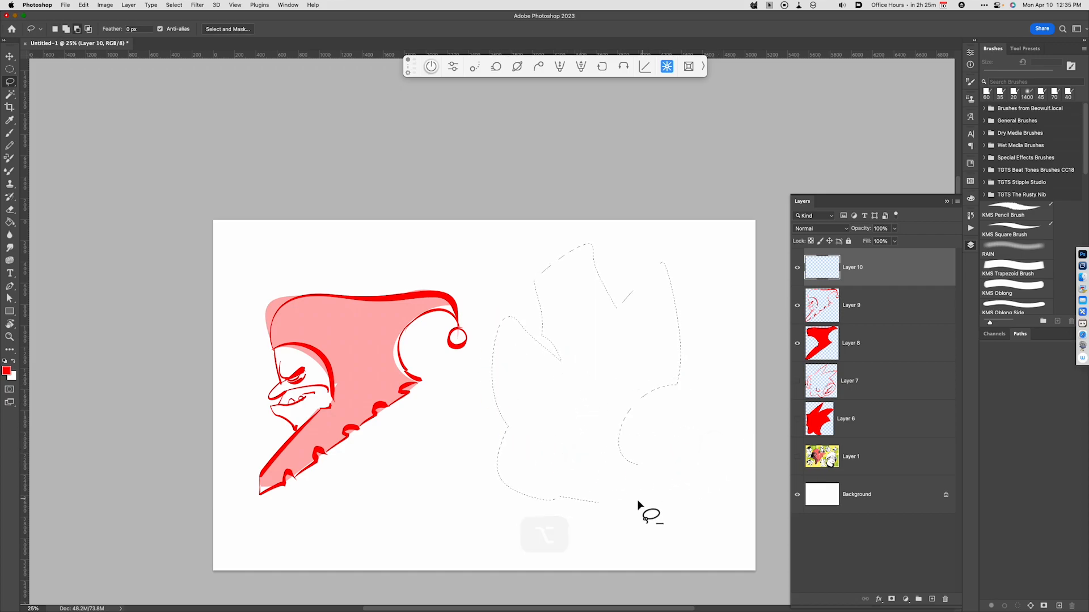
pyautogui.moveTo(496, 476)
pyautogui.mouseDown()
pyautogui.moveTo(545, 397)
pyautogui.moveTo(402, 484)
pyautogui.moveTo(565, 526)
pyautogui.moveTo(593, 516)
pyautogui.mouseUp()
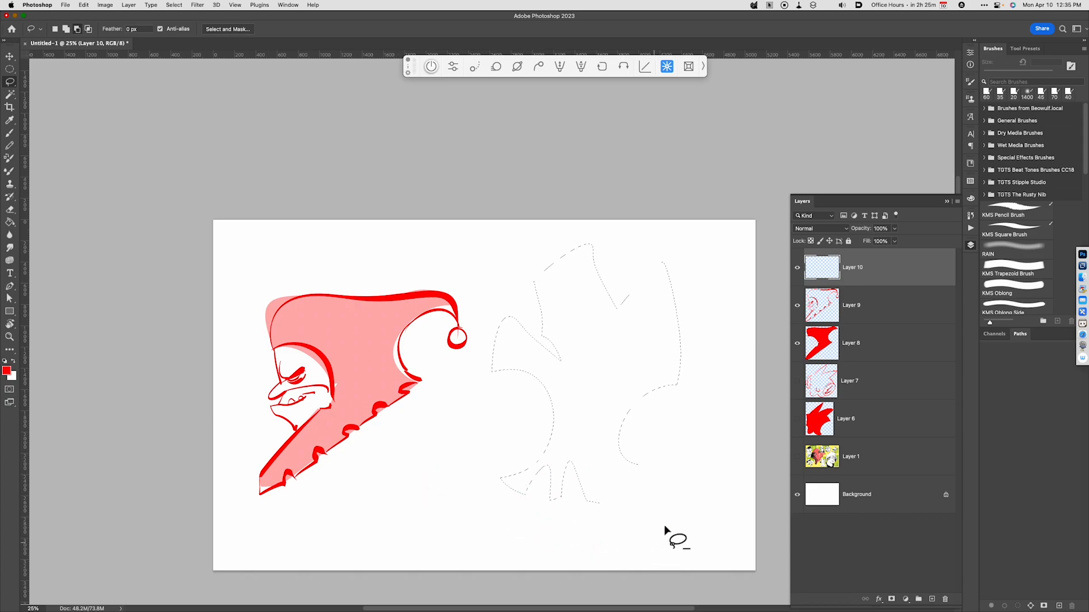
pyautogui.moveTo(538, 373); pyautogui.dragTo(578, 453)
# Fill the third selection with red, deselect it, and set its layer opacity to 30%
pyautogui.hotkey('alt', 'BackSpace')
pyautogui.press('super+d')
pyautogui.press('v')
pyautogui.press('3')
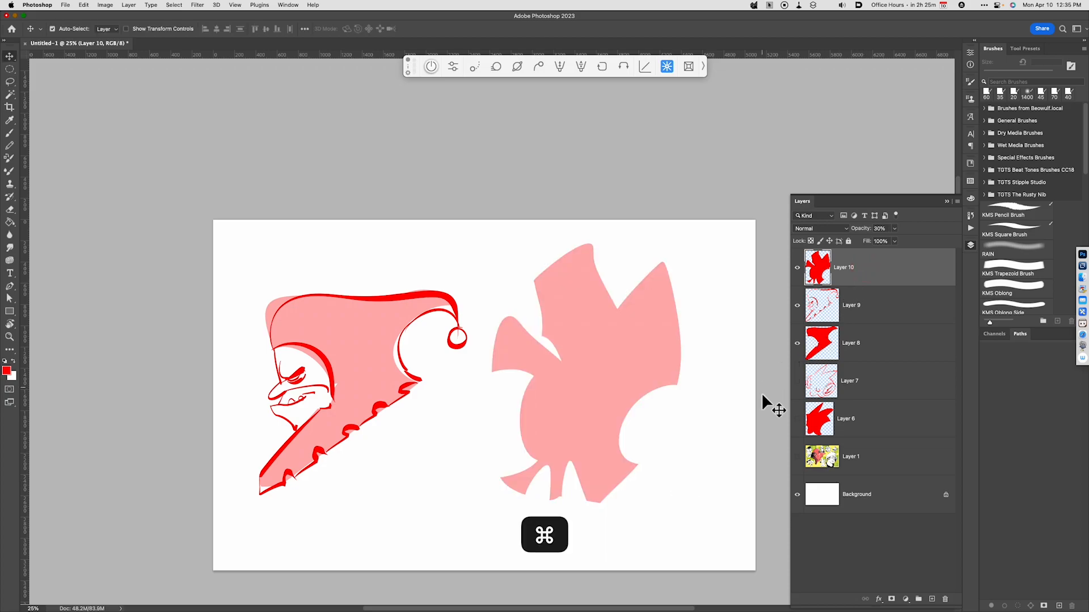
# Rotate the new pink shape about a quarter turn clockwise and reposition it beside the hooded character
pyautogui.press('super+t')
pyautogui.moveTo(709, 506); pyautogui.dragTo(503, 503)
pyautogui.moveTo(655, 433); pyautogui.dragTo(660, 472)
pyautogui.moveTo(741, 498); pyautogui.dragTo(703, 528)
pyautogui.press('Return')
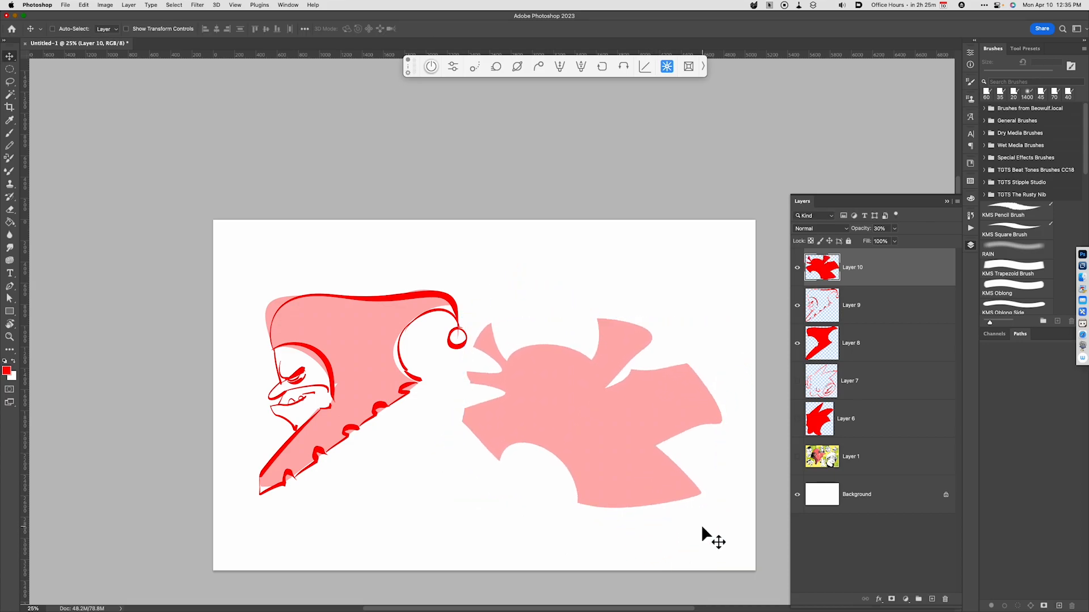
# Add a new blank layer and brush a large flared ear, a small pointed ear and the curved top of the creature's head
pyautogui.press('alt+shift+super+n')
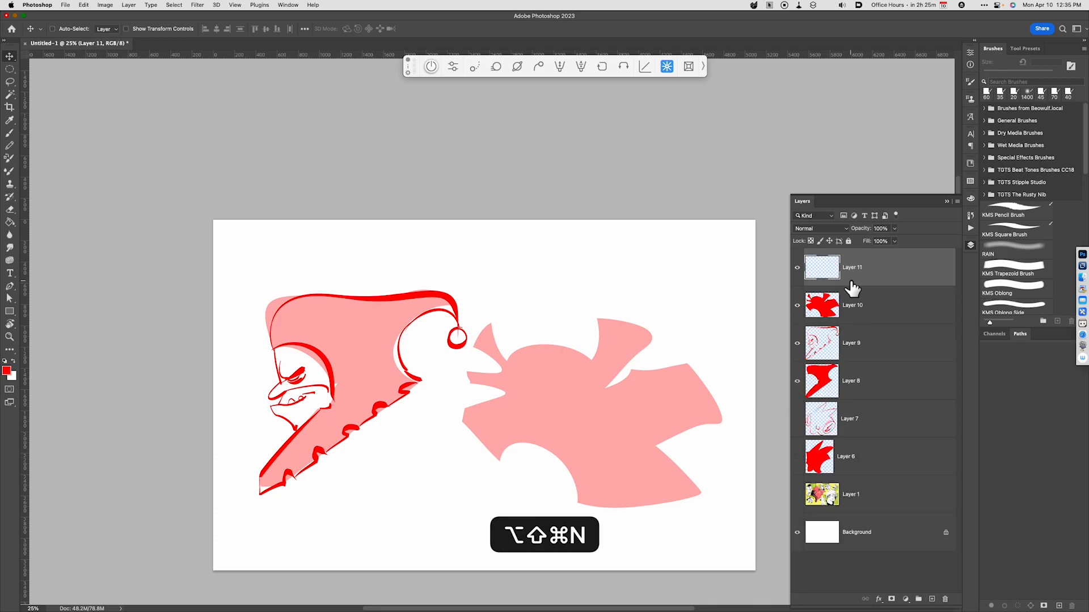
pyautogui.press('b')
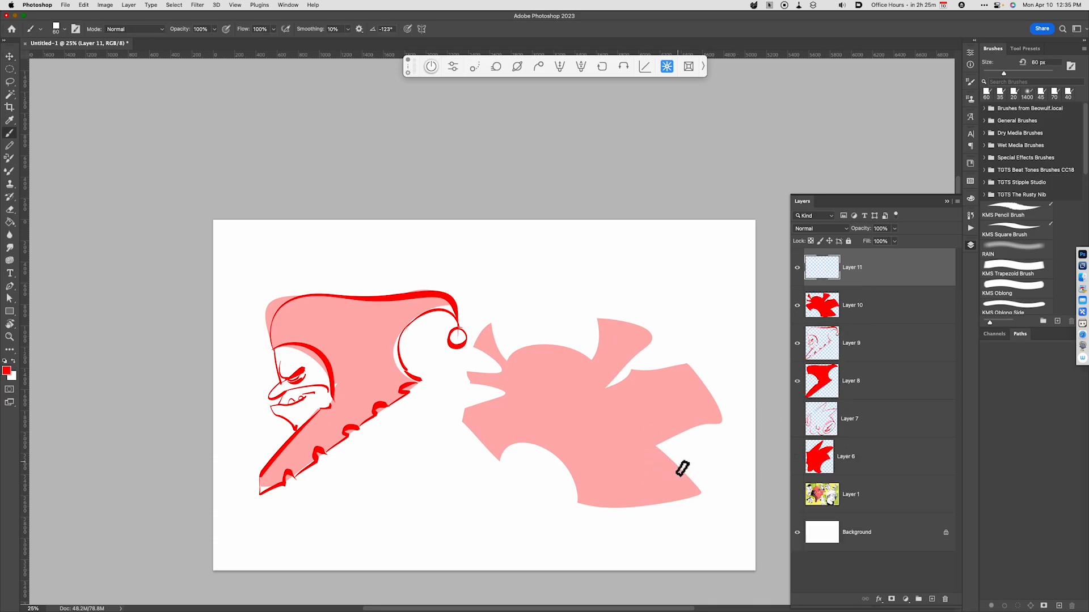
pyautogui.moveTo(590, 359); pyautogui.dragTo(602, 381)
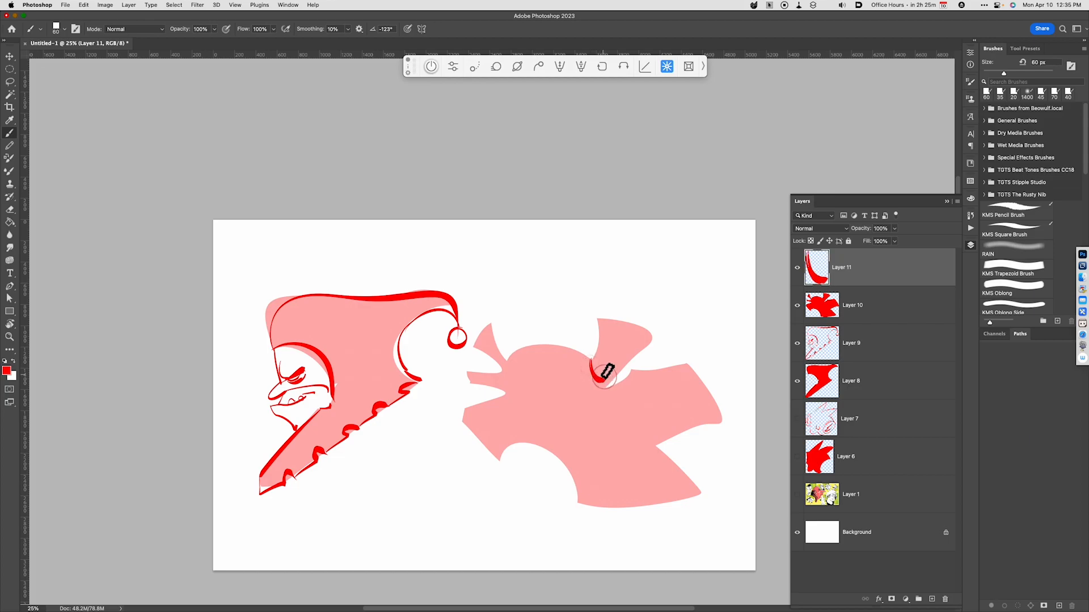
pyautogui.moveTo(603, 320); pyautogui.dragTo(650, 332)
pyautogui.moveTo(597, 317)
pyautogui.mouseDown()
pyautogui.moveTo(647, 322)
pyautogui.moveTo(609, 386)
pyautogui.moveTo(590, 362)
pyautogui.moveTo(505, 360)
pyautogui.moveTo(592, 358)
pyautogui.mouseUp()
pyautogui.press('super+z')
pyautogui.moveTo(477, 344)
pyautogui.mouseDown()
pyautogui.moveTo(491, 323)
pyautogui.moveTo(508, 362)
pyautogui.moveTo(499, 368)
pyautogui.mouseUp()
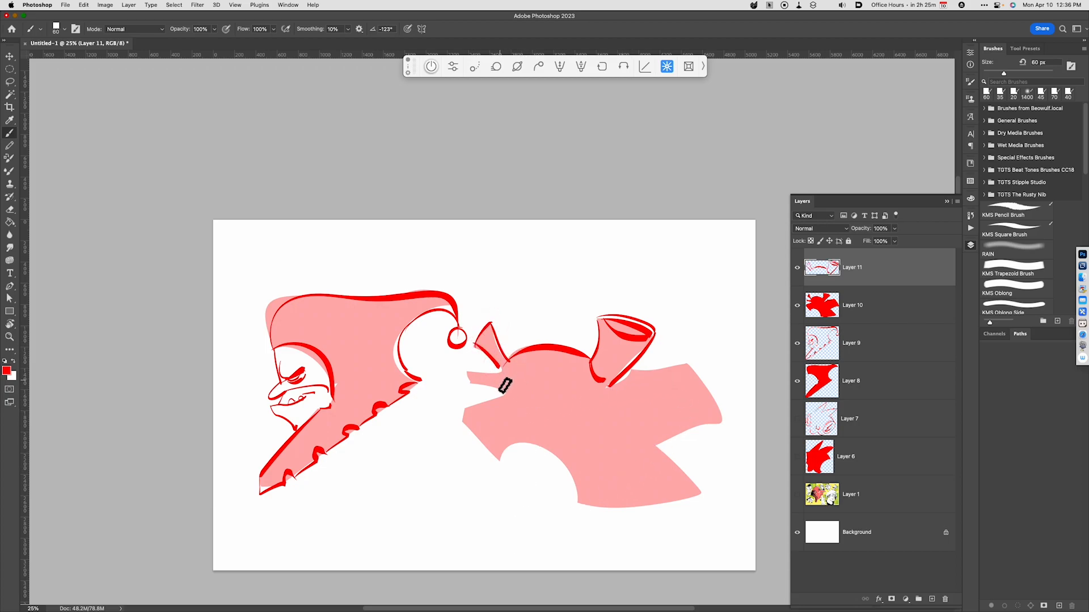
# Brush the creature's tubular snout, long upper lip line, two oval eyes and wide lower jaw
pyautogui.moveTo(510, 372)
pyautogui.mouseDown()
pyautogui.moveTo(462, 371)
pyautogui.moveTo(467, 386)
pyautogui.moveTo(621, 393)
pyautogui.mouseUp()
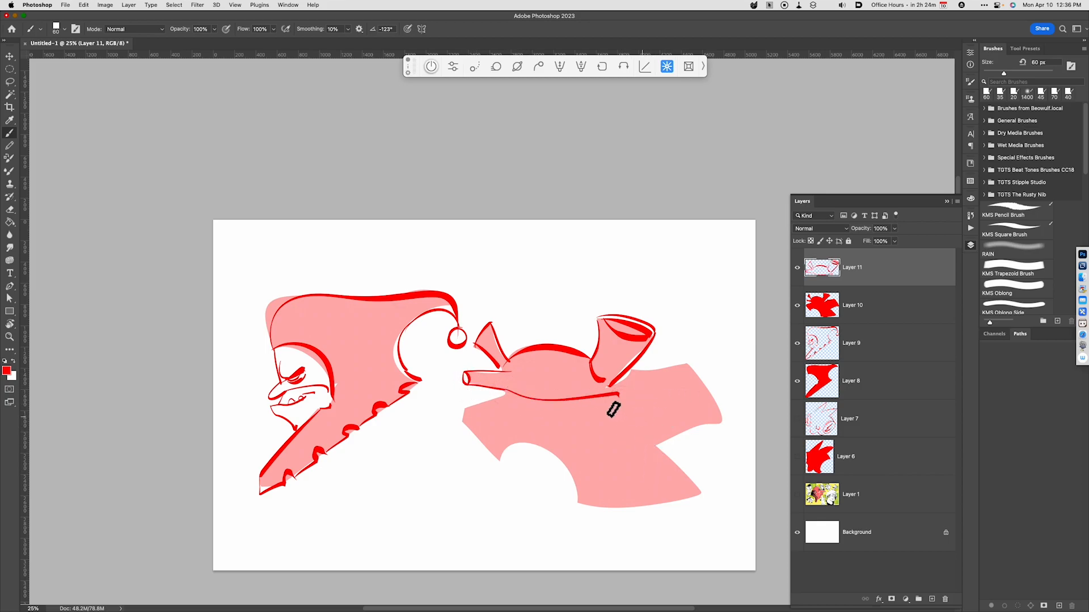
pyautogui.moveTo(552, 365); pyautogui.dragTo(503, 369)
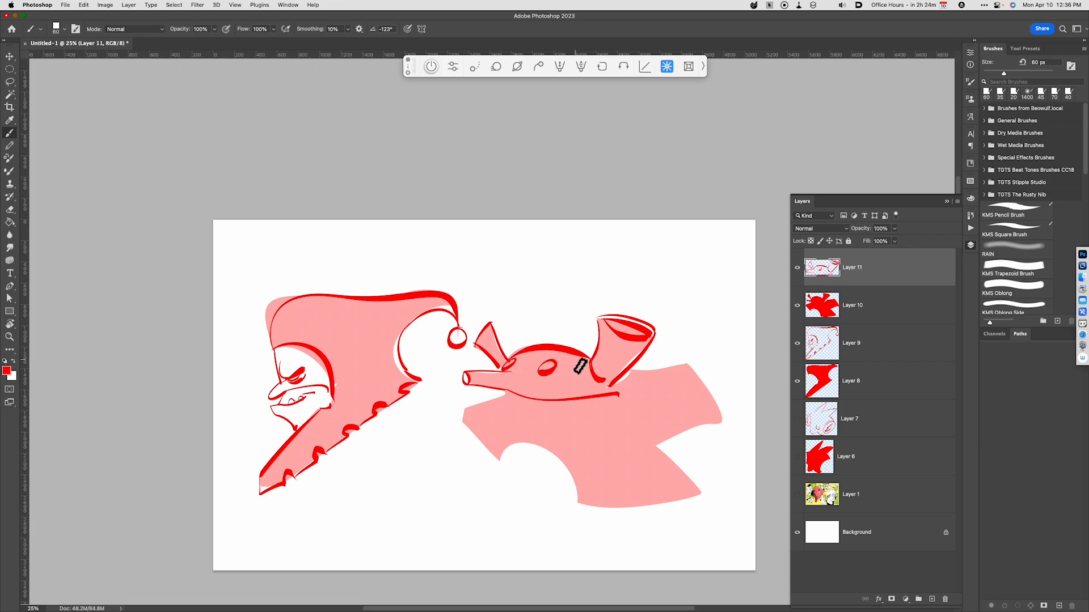
pyautogui.moveTo(502, 394)
pyautogui.mouseDown()
pyautogui.moveTo(548, 416)
pyautogui.moveTo(635, 392)
pyautogui.mouseUp()
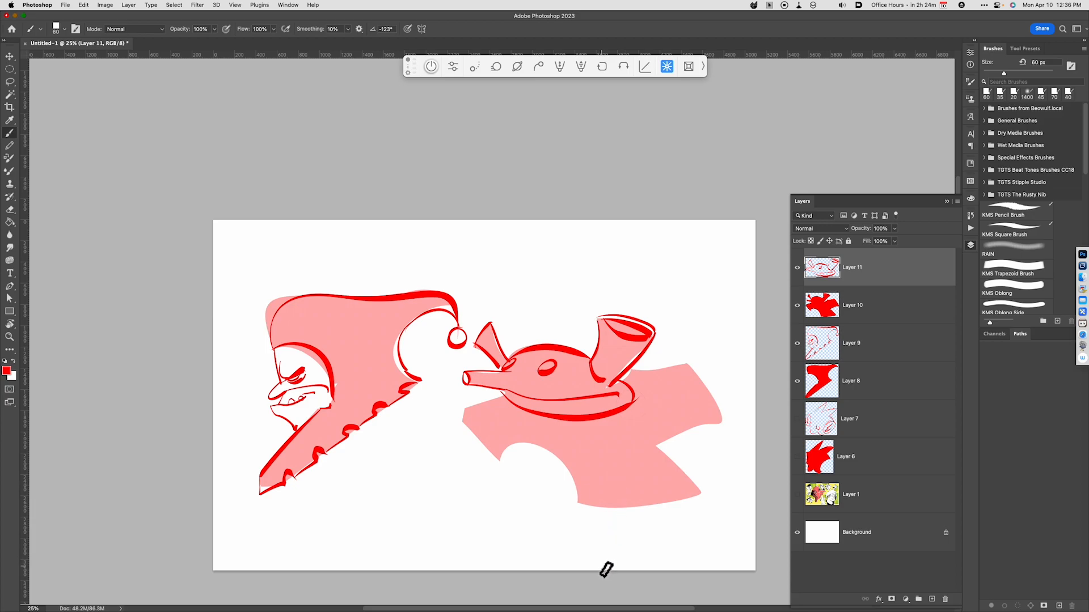
# Brush the creature's jacket outline over the pink shape, with two outstretched sleeves, a neckline fold and a curved hem
pyautogui.moveTo(626, 374)
pyautogui.mouseDown()
pyautogui.moveTo(709, 366)
pyautogui.moveTo(697, 363)
pyautogui.moveTo(715, 429)
pyautogui.moveTo(642, 450)
pyautogui.moveTo(661, 444)
pyautogui.moveTo(701, 498)
pyautogui.mouseUp()
pyautogui.moveTo(474, 404)
pyautogui.mouseDown()
pyautogui.moveTo(512, 454)
pyautogui.moveTo(554, 449)
pyautogui.moveTo(550, 437)
pyautogui.moveTo(582, 509)
pyautogui.moveTo(702, 493)
pyautogui.mouseUp()
pyautogui.press('super+z')
pyautogui.moveTo(582, 508); pyautogui.dragTo(702, 495)
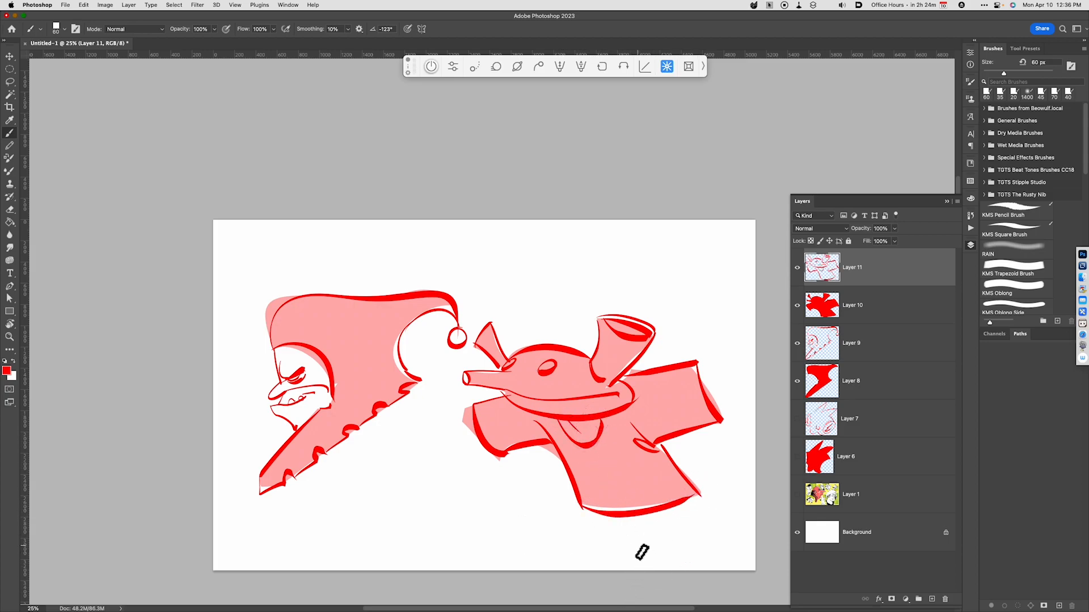
# Brush an open hand and wrist at the end of each sleeve and small teeth along the creature's mouth
pyautogui.moveTo(696, 362)
pyautogui.mouseDown()
pyautogui.moveTo(728, 352)
pyautogui.moveTo(725, 372)
pyautogui.moveTo(735, 368)
pyautogui.moveTo(737, 381)
pyautogui.mouseUp()
pyautogui.moveTo(736, 379)
pyautogui.mouseDown()
pyautogui.moveTo(716, 379)
pyautogui.moveTo(722, 421)
pyautogui.mouseUp()
pyautogui.moveTo(481, 403)
pyautogui.mouseDown()
pyautogui.moveTo(449, 410)
pyautogui.moveTo(451, 428)
pyautogui.moveTo(437, 420)
pyautogui.moveTo(453, 408)
pyautogui.moveTo(443, 430)
pyautogui.moveTo(450, 410)
pyautogui.moveTo(474, 426)
pyautogui.mouseUp()
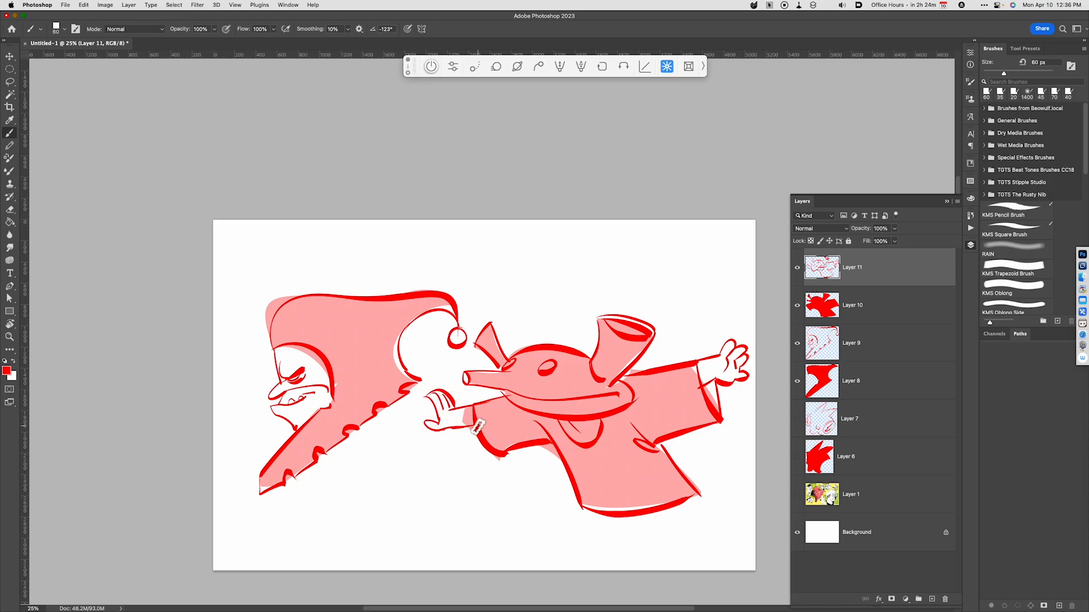
pyautogui.moveTo(563, 400)
pyautogui.mouseDown()
pyautogui.moveTo(573, 397)
pyautogui.moveTo(540, 397)
pyautogui.moveTo(584, 396)
pyautogui.moveTo(547, 400)
pyautogui.mouseUp()
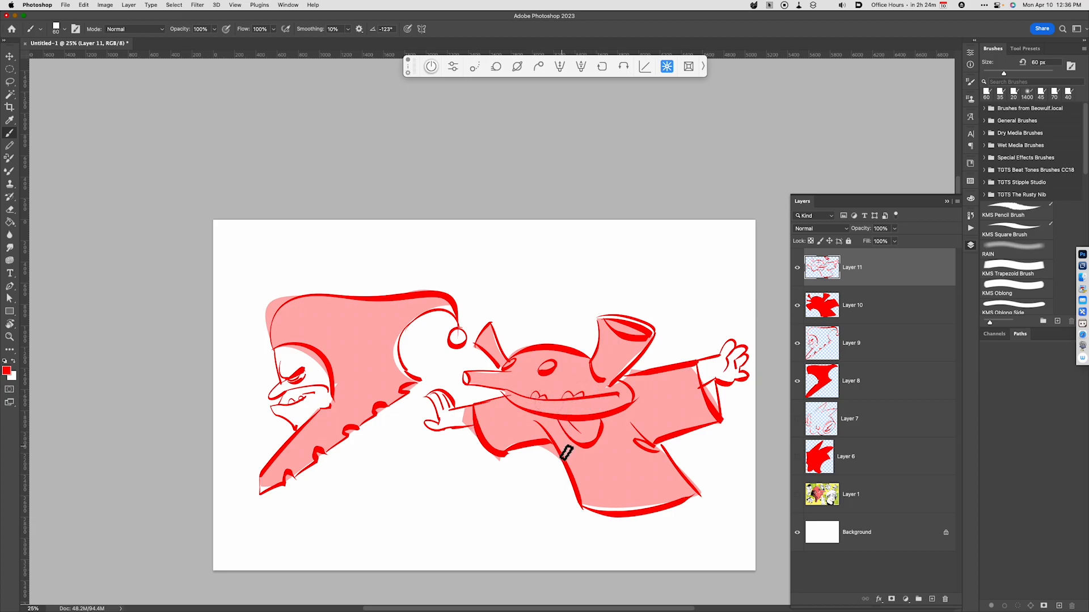